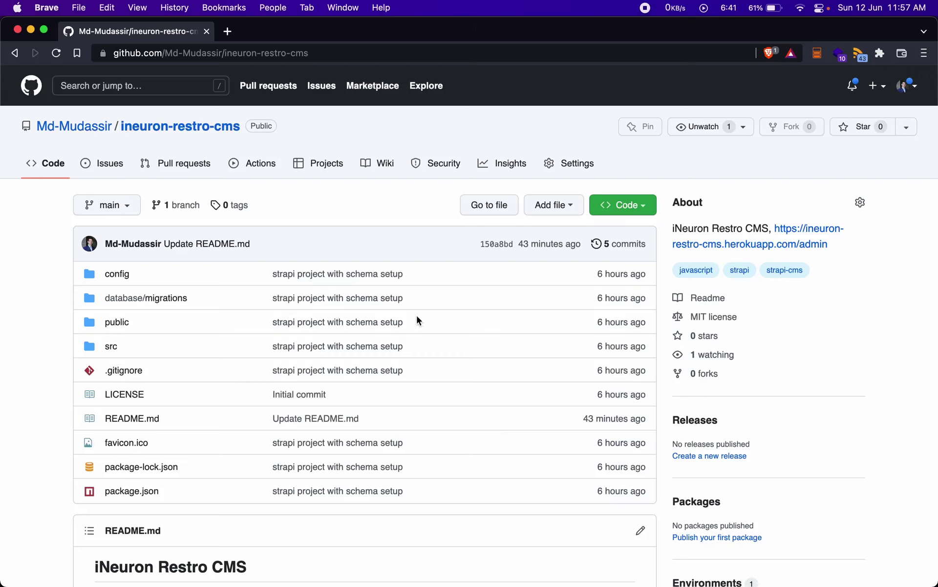
Step: Follow the repo's herokuapp admin link and log in to Strapi with the saved dev credentials
super+click(704, 247)
scroll(433, 359, down, 3)
scroll(432, 360, down, 3)
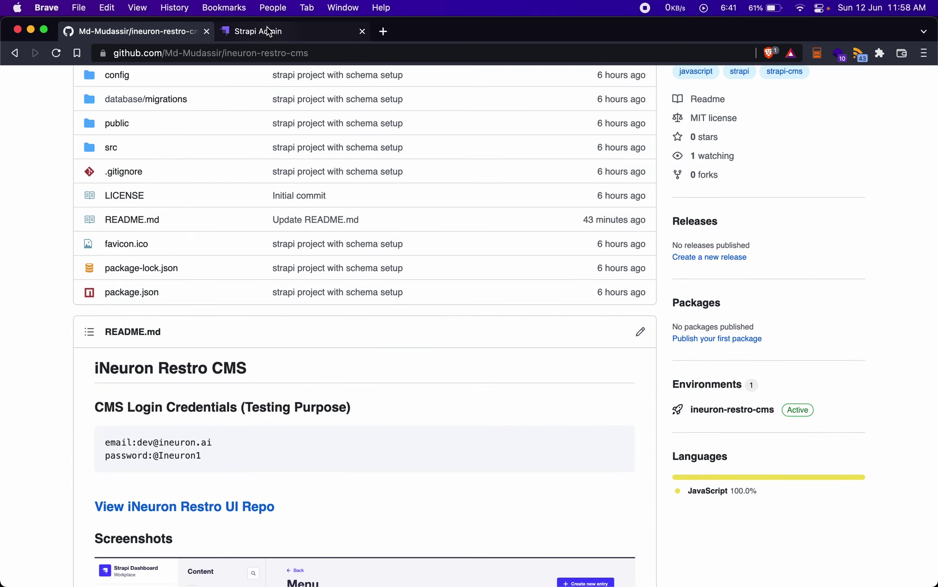
click(270, 32)
click(410, 296)
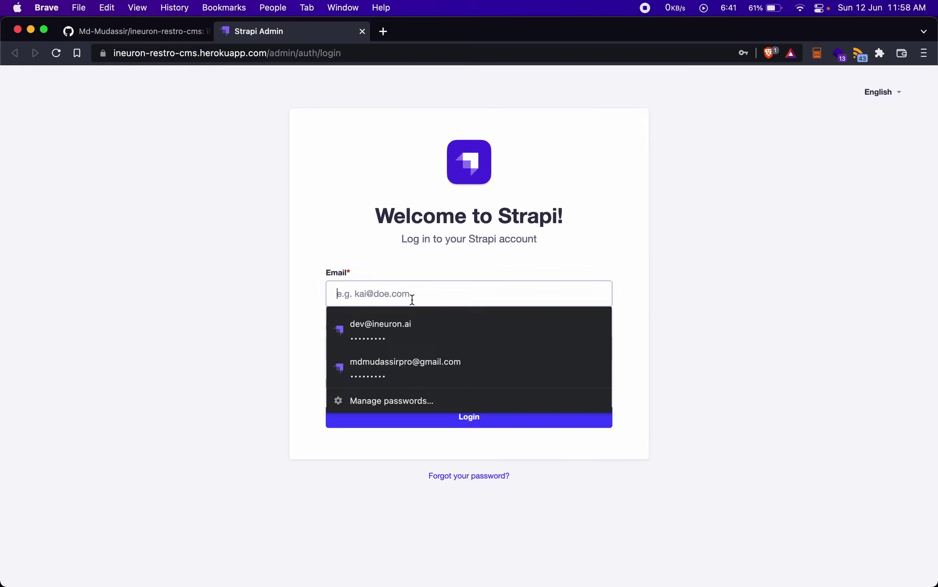
click(426, 327)
click(440, 416)
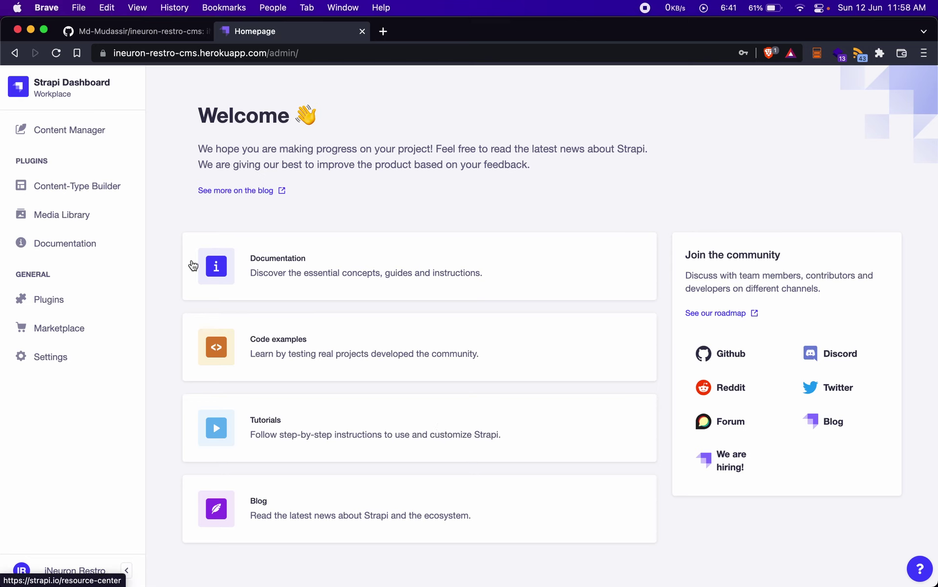
click(85, 134)
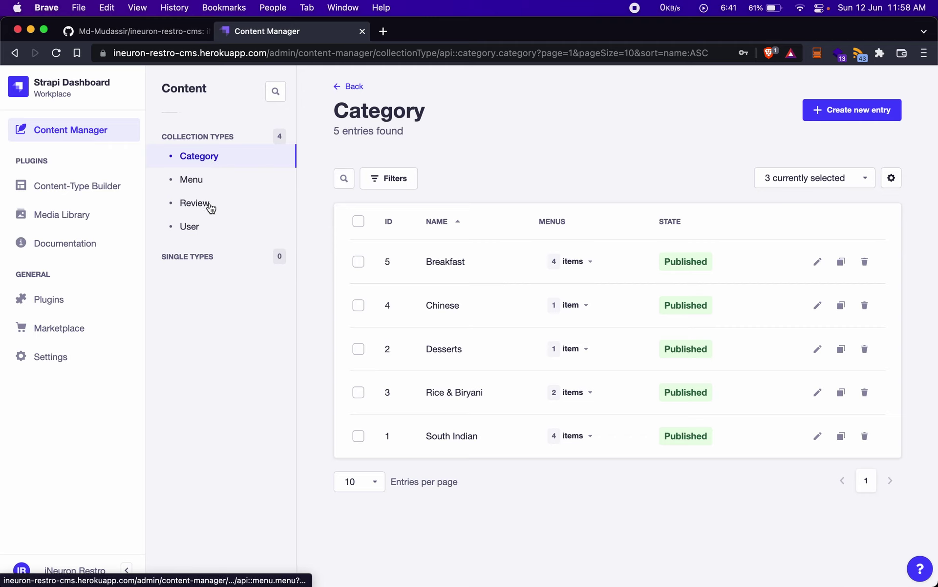
click(211, 183)
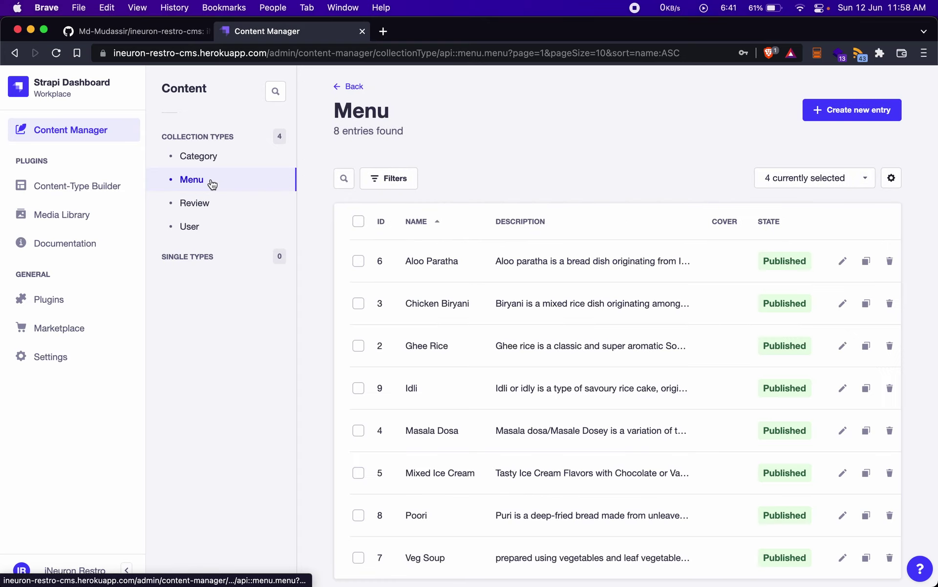
scroll(533, 333, down, 1)
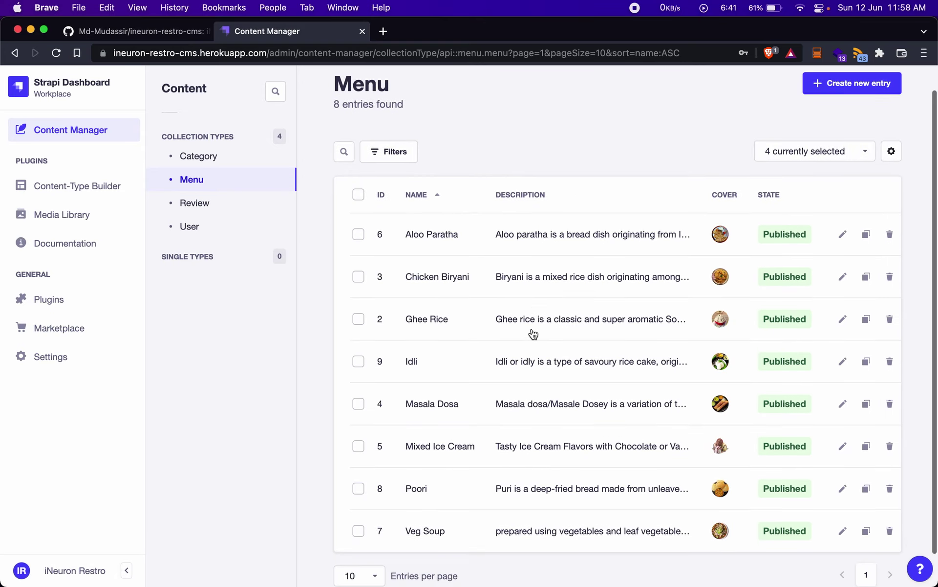
scroll(533, 334, down, 1)
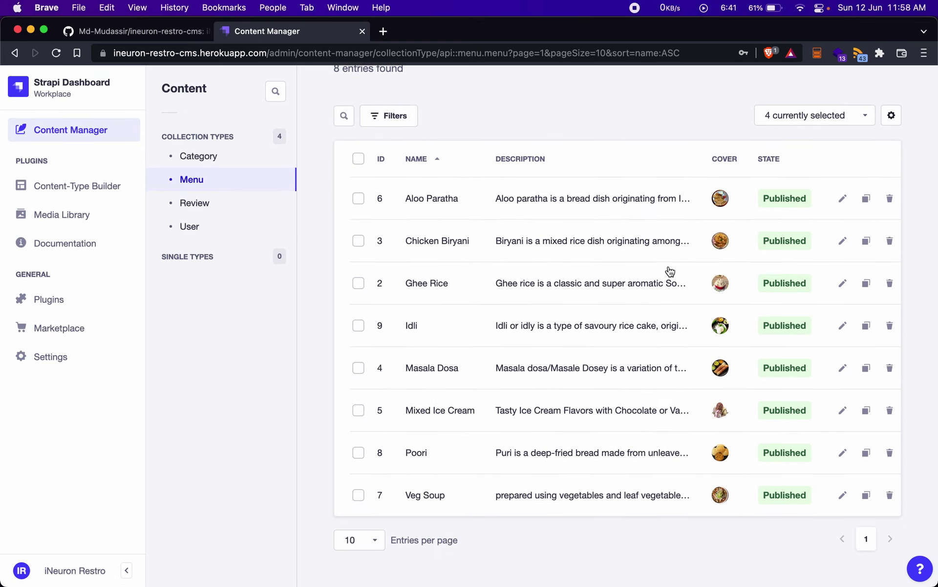
scroll(655, 225, up, 2)
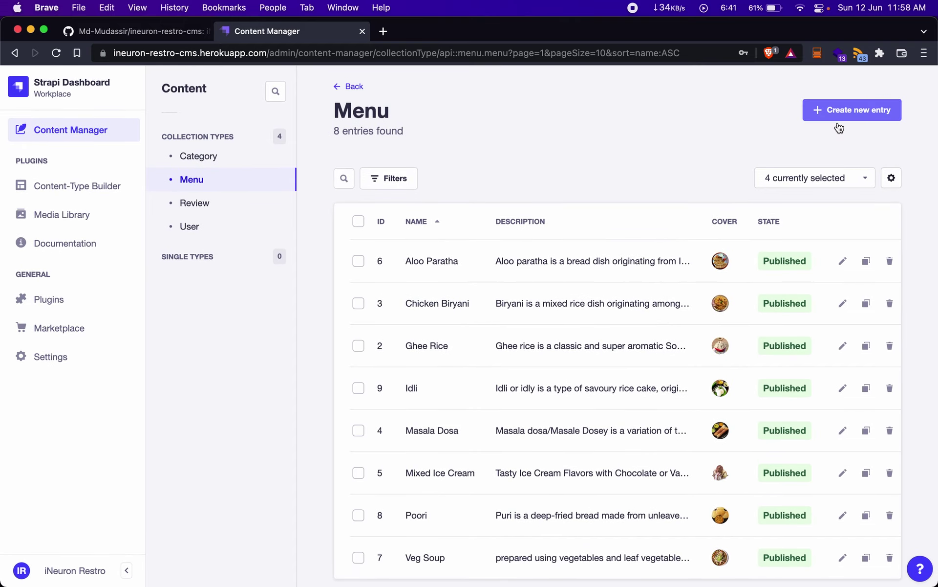
scroll(835, 221, down, 1)
click(842, 210)
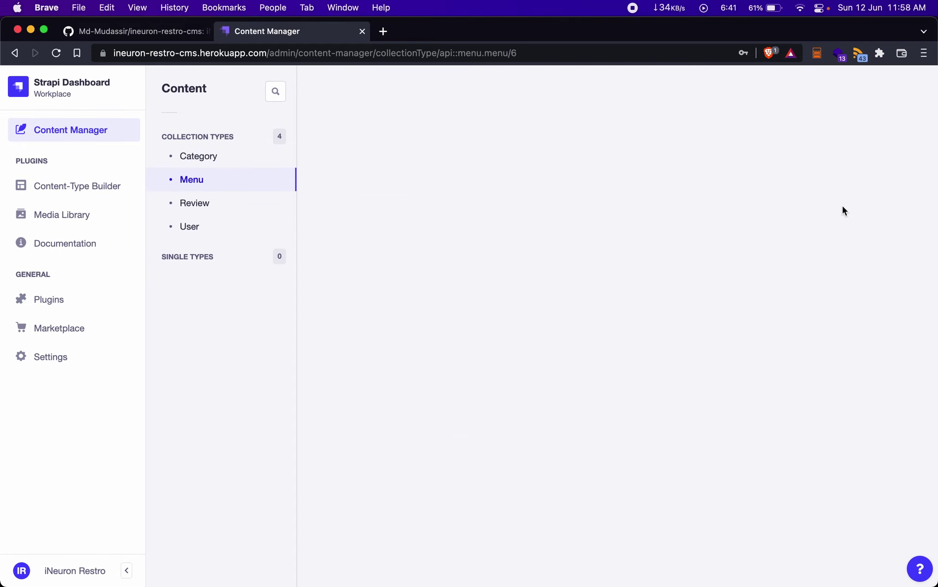
scroll(664, 364, down, 3)
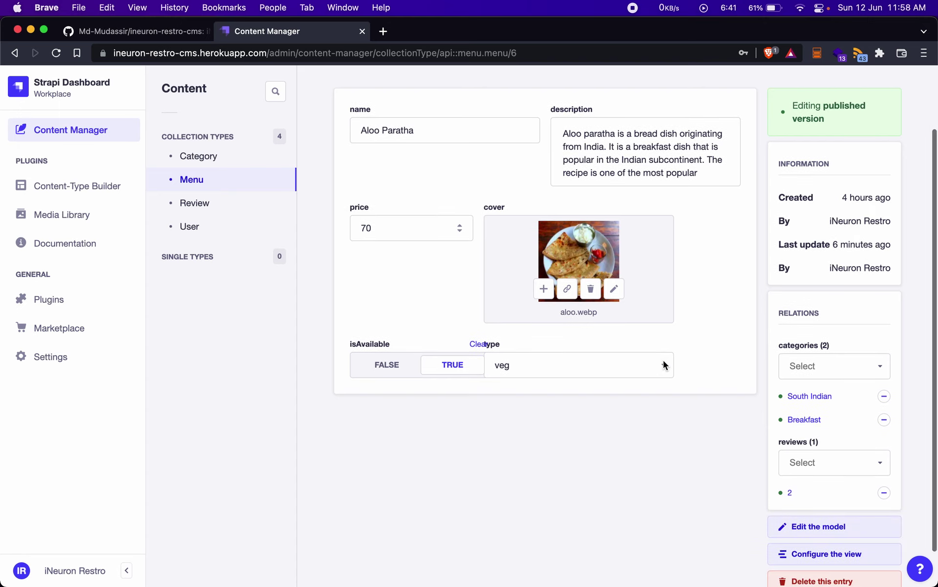
scroll(663, 365, up, 3)
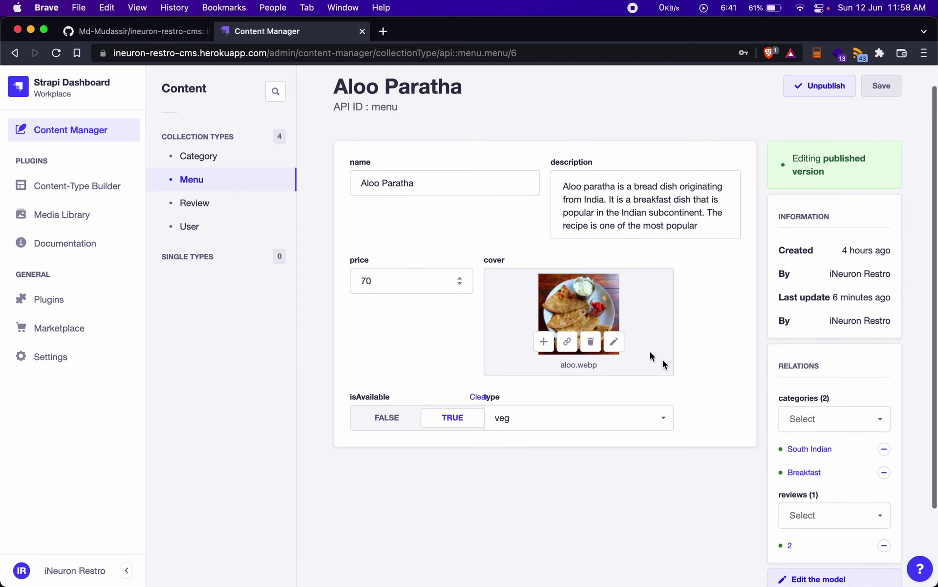
click(240, 180)
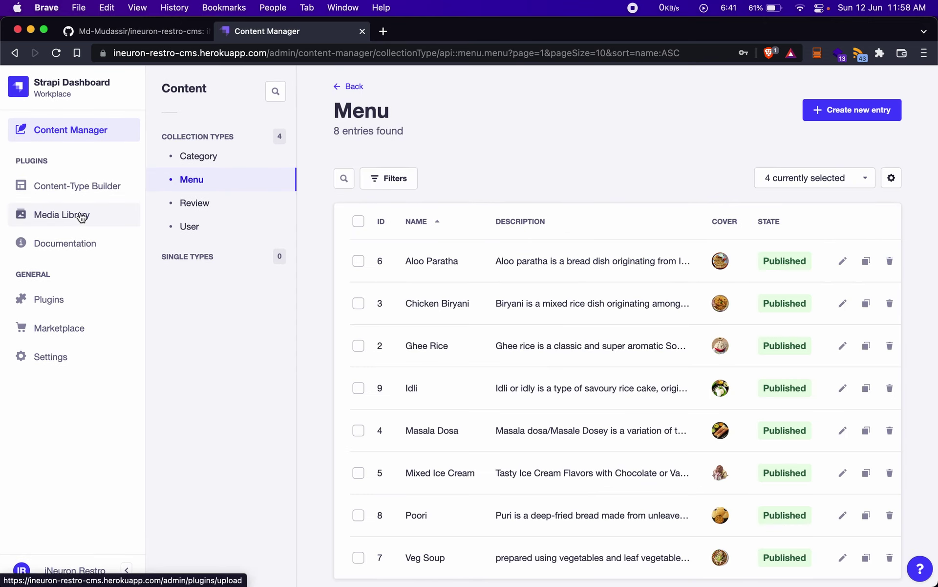
click(81, 217)
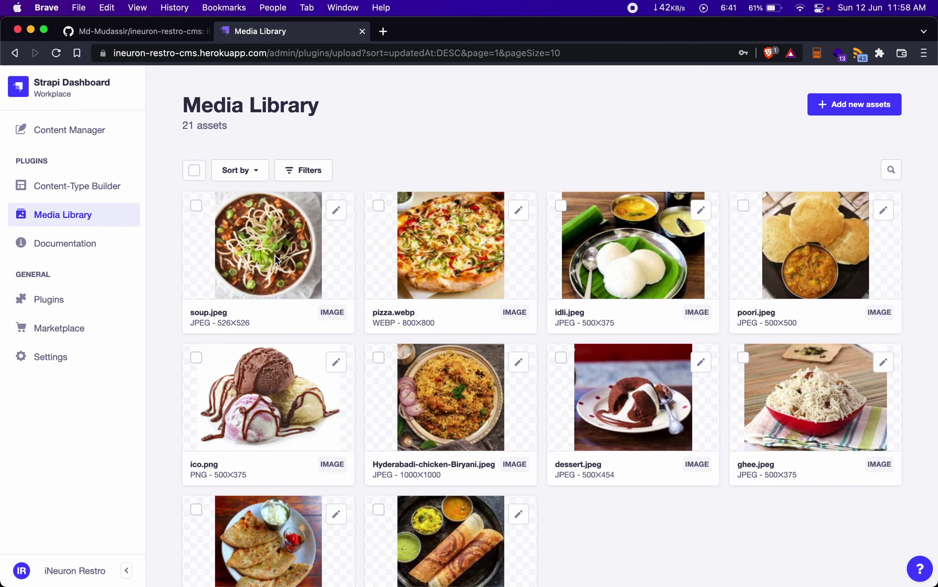
click(99, 131)
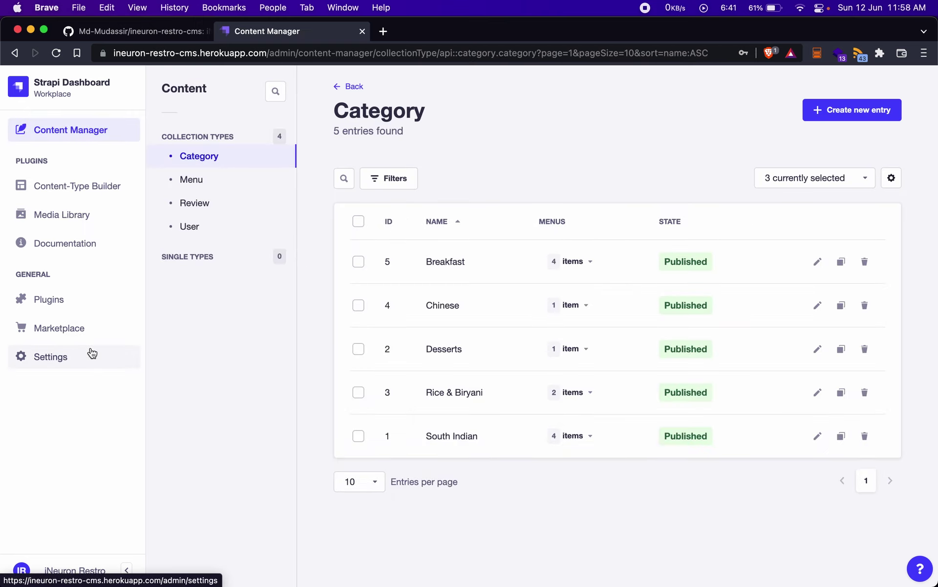
click(91, 353)
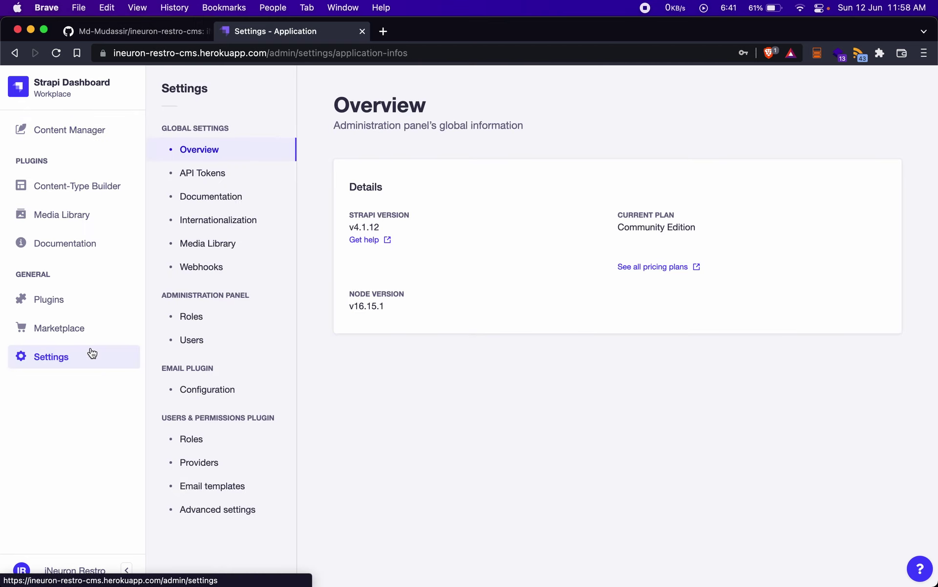
click(237, 439)
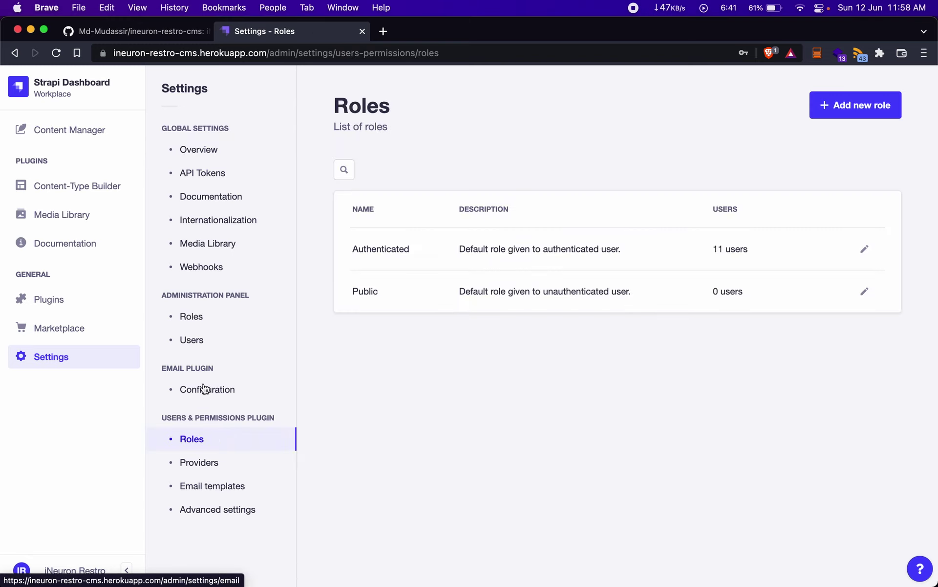
click(206, 325)
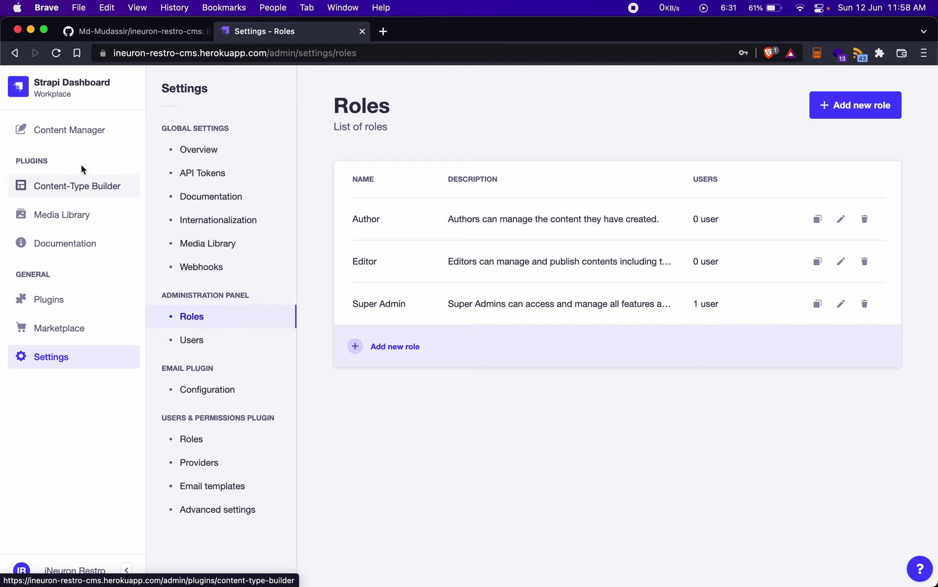
click(81, 142)
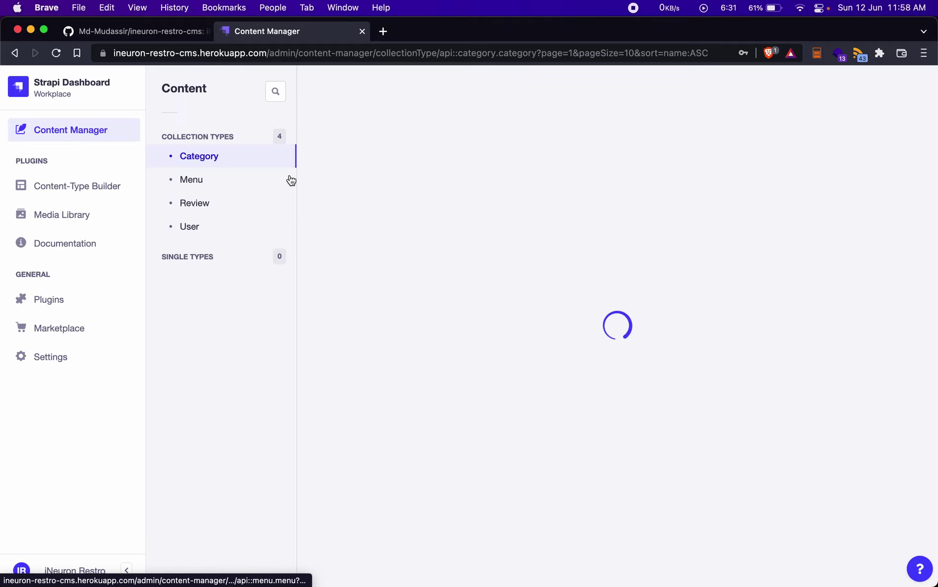
Step: From the README, reach the iNeuron Restro UI repo and launch its netlify.app site in a new tab
click(152, 33)
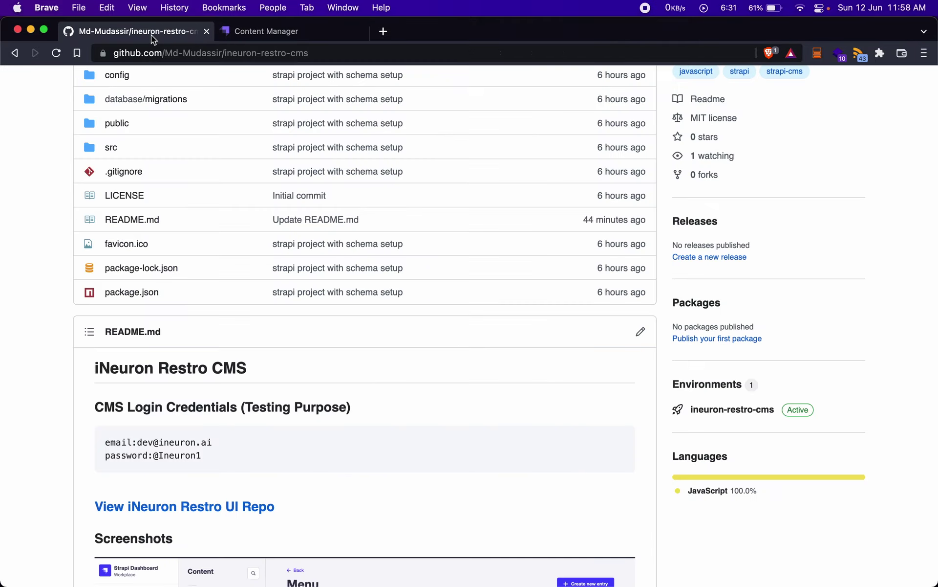
scroll(243, 232, down, 3)
scroll(243, 232, down, 3)
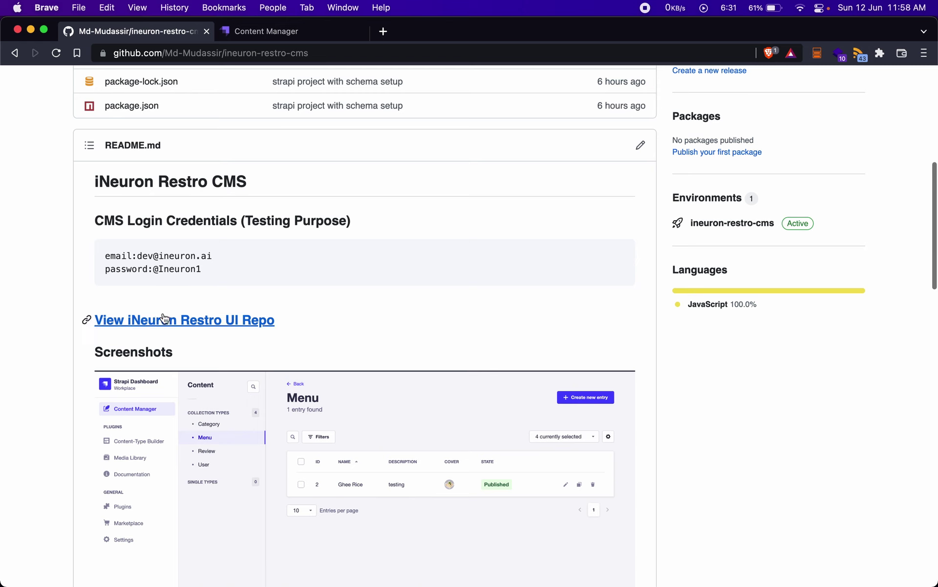
click(157, 327)
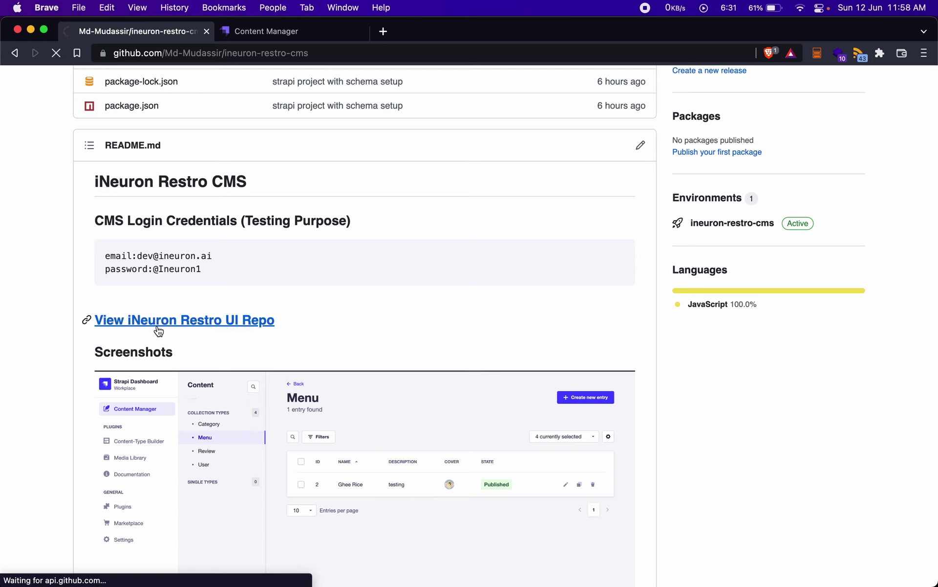
scroll(278, 302, down, 1)
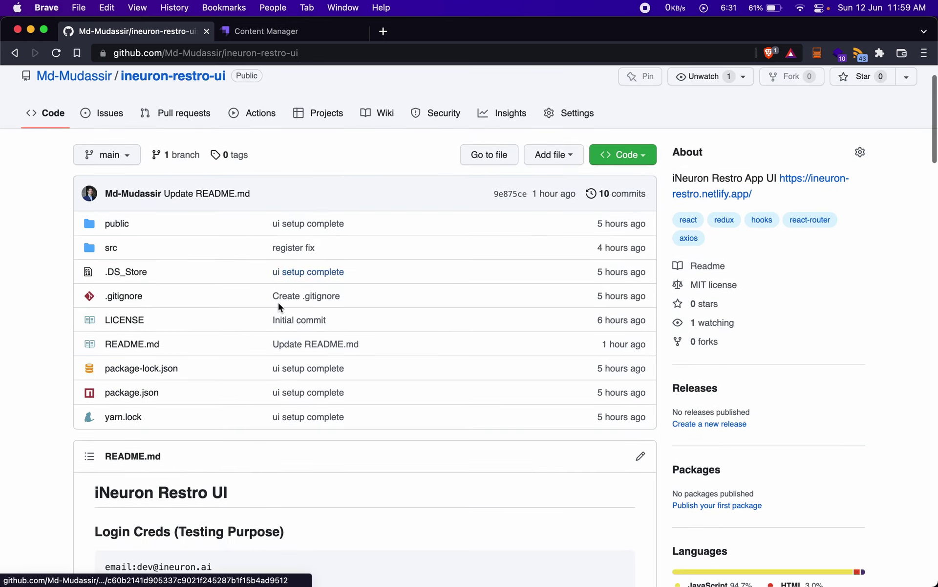
super+click(695, 184)
scroll(441, 381, down, 2)
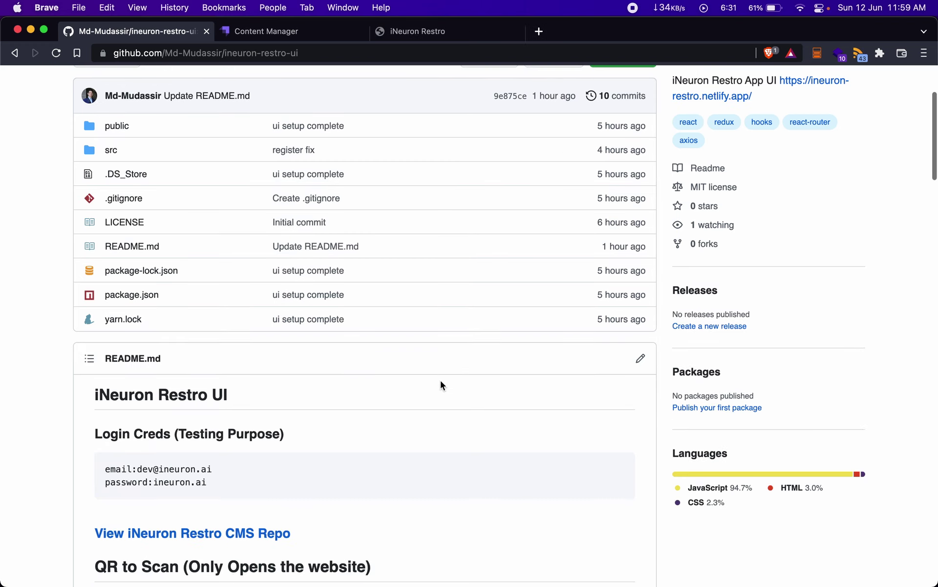
mouse_move(364, 563)
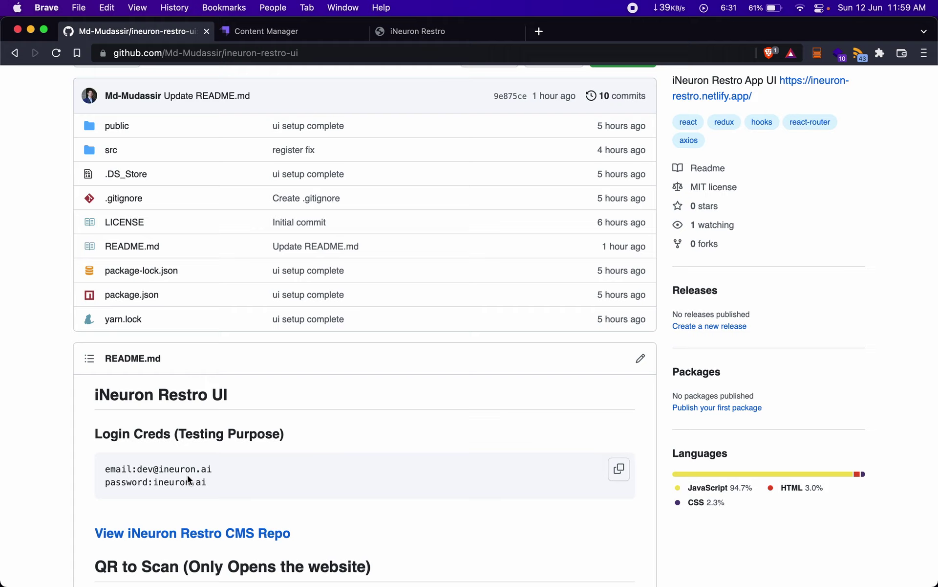
scroll(283, 447, down, 3)
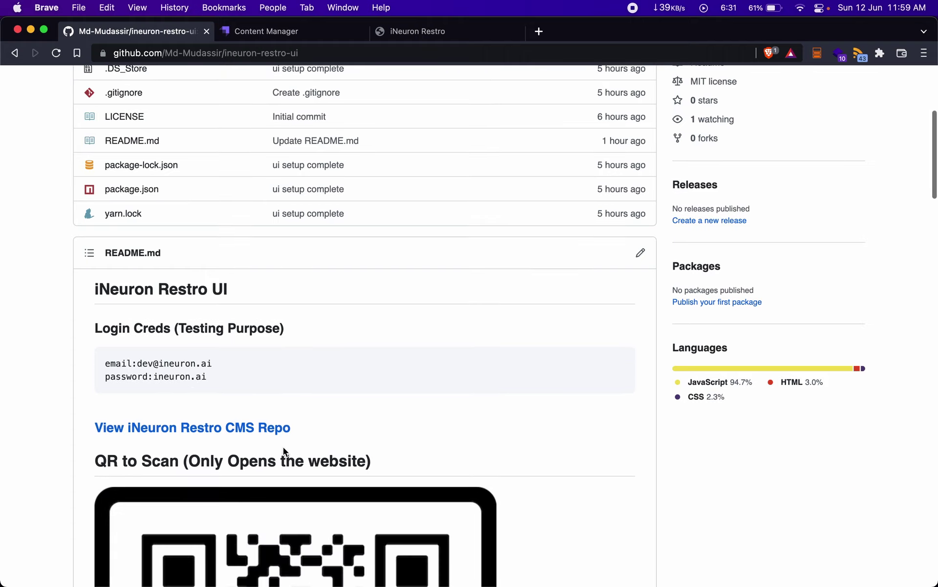
scroll(283, 446, down, 3)
scroll(283, 447, down, 5)
scroll(283, 446, down, 4)
scroll(283, 446, down, 8)
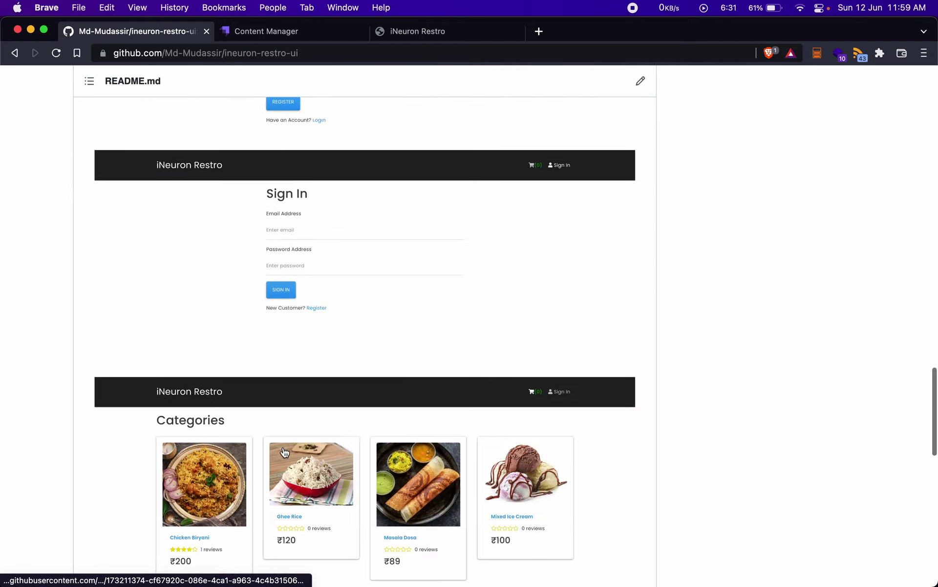
scroll(283, 451, up, 5)
scroll(283, 451, up, 8)
scroll(283, 452, up, 3)
scroll(283, 450, up, 3)
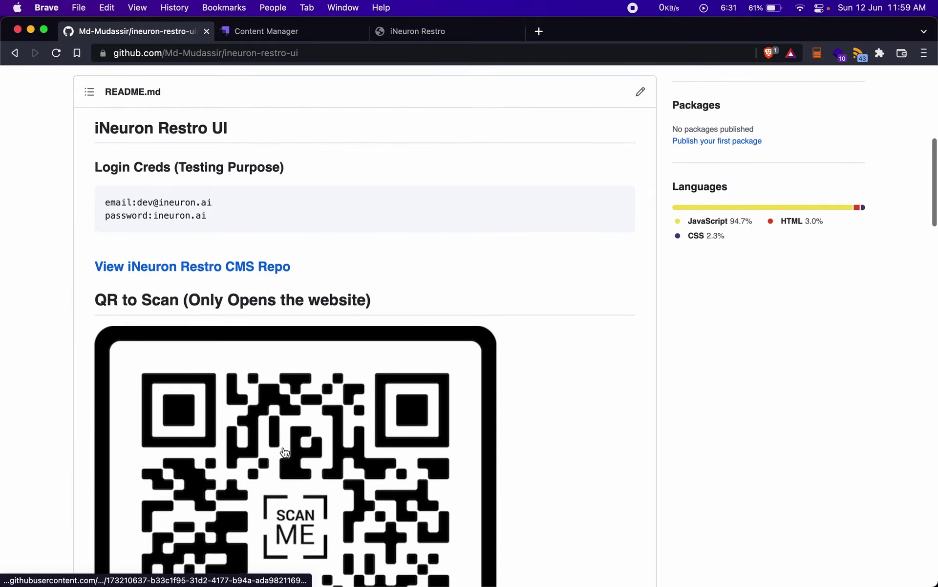
scroll(283, 451, up, 3)
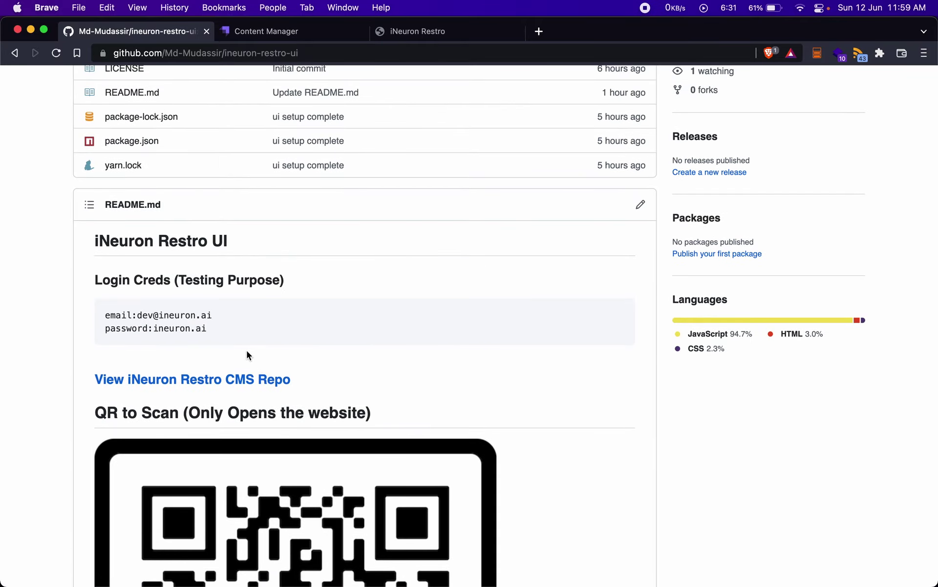
scroll(543, 314, up, 2)
scroll(601, 357, down, 1)
scroll(571, 334, down, 6)
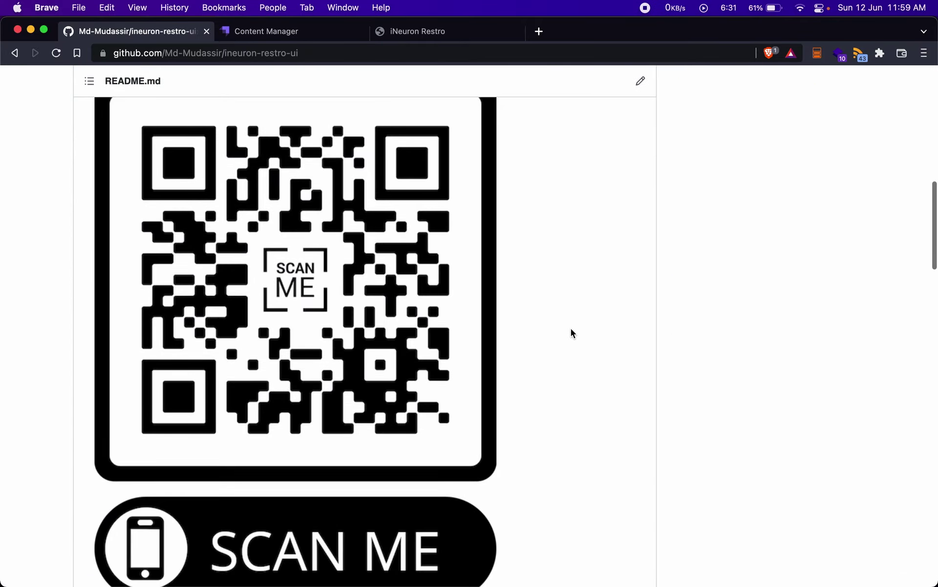
scroll(331, 310, up, 1)
scroll(315, 293, up, 10)
scroll(319, 283, up, 2)
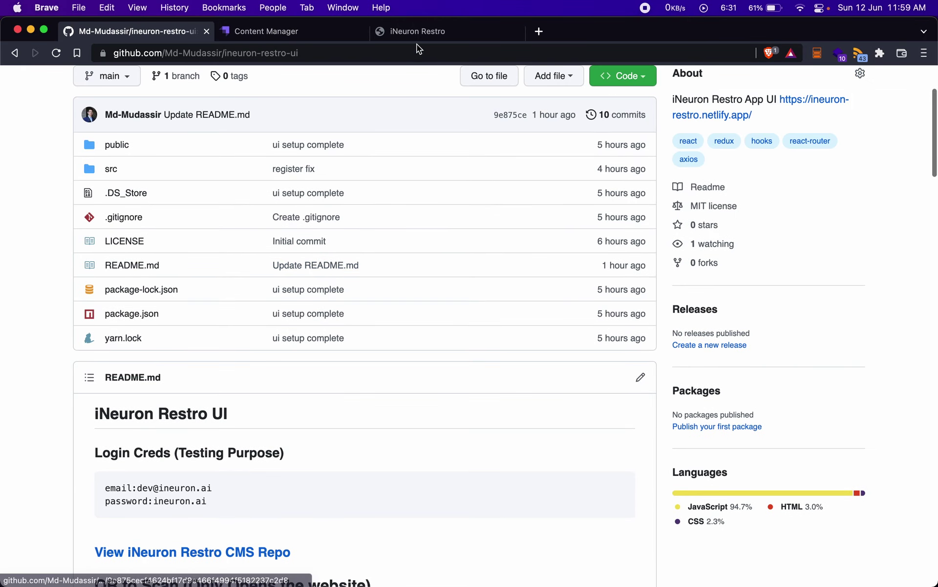
Step: Switch to the iNeuron Restro site and use Get Started to reach the Categories page
click(414, 31)
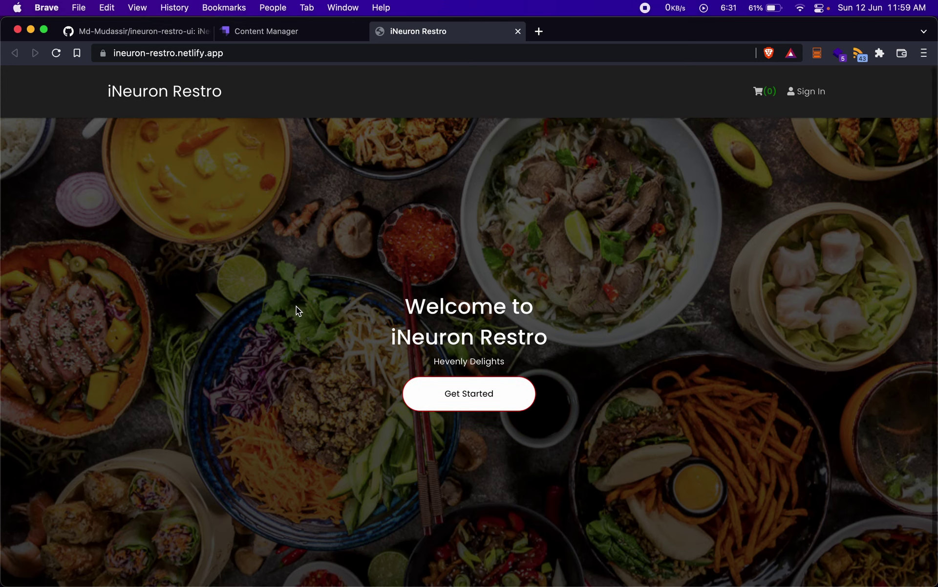
click(481, 395)
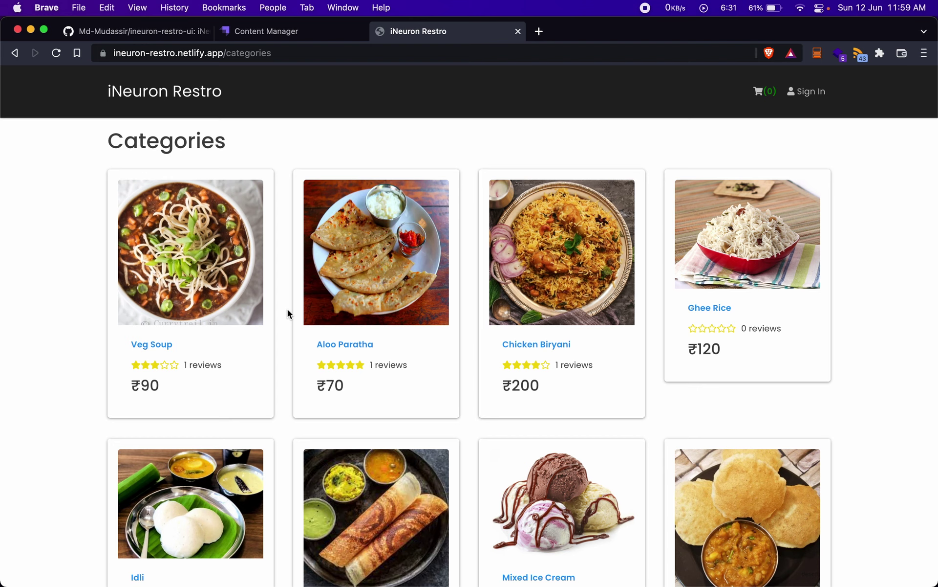
scroll(287, 309, down, 2)
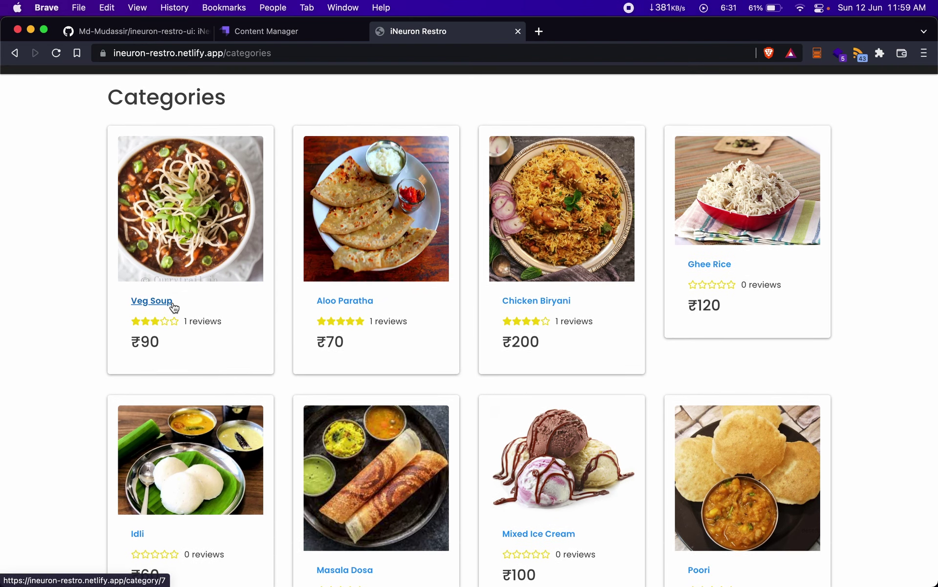
Step: Add Veg Soup with quantity 2 to the cart for a ₹180.00 subtotal
click(173, 307)
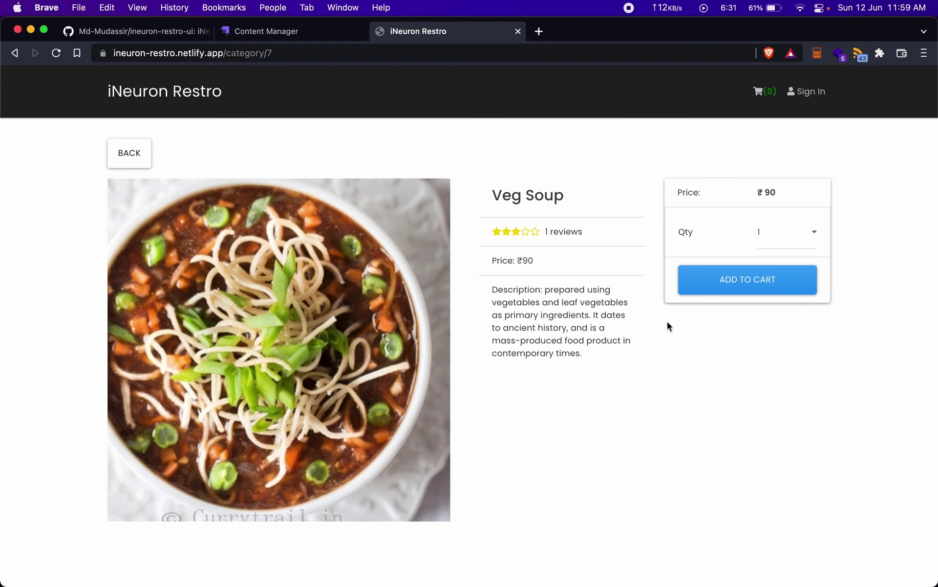
click(777, 230)
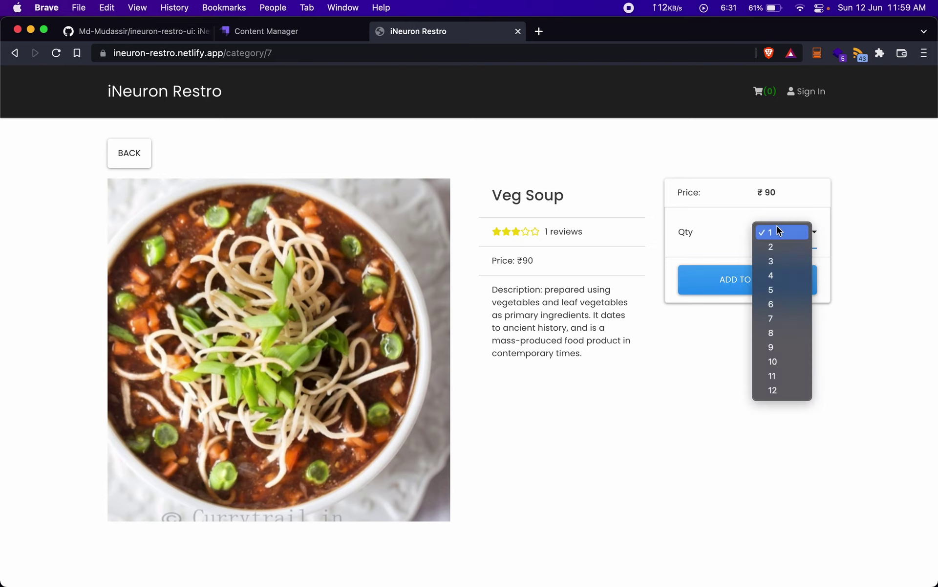
click(781, 252)
click(755, 279)
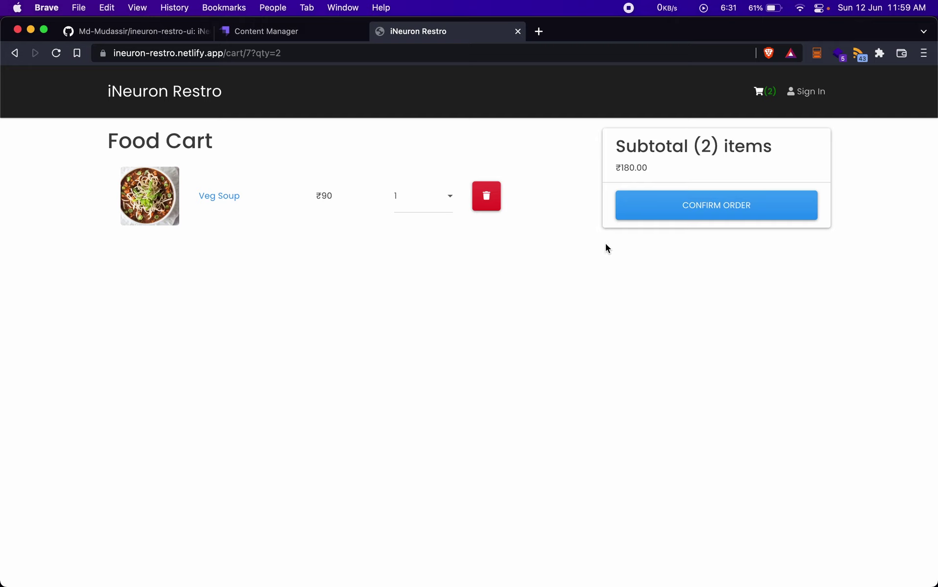
Step: Confirm the order and attempt sign-in with the saved test email and a pasted password, getting a 400 error
click(698, 212)
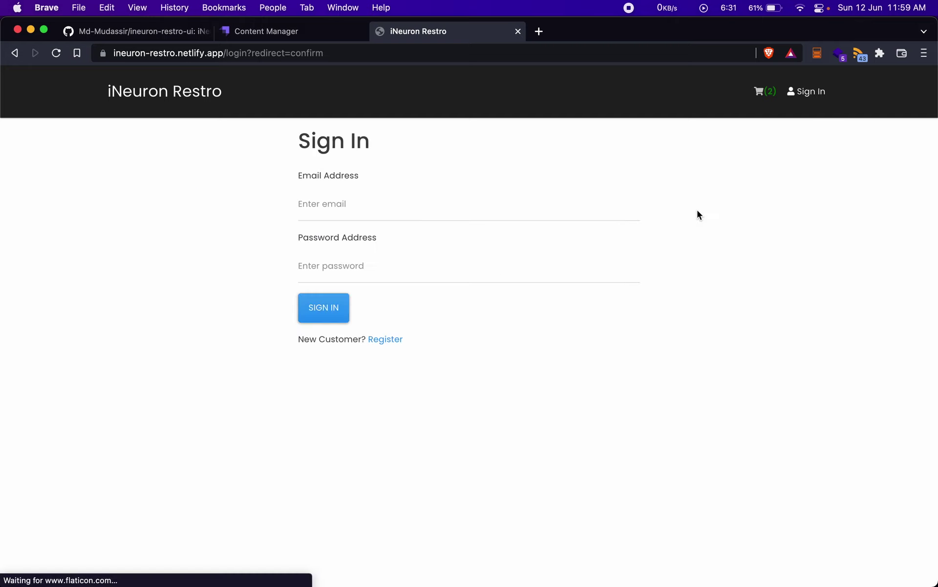
click(401, 209)
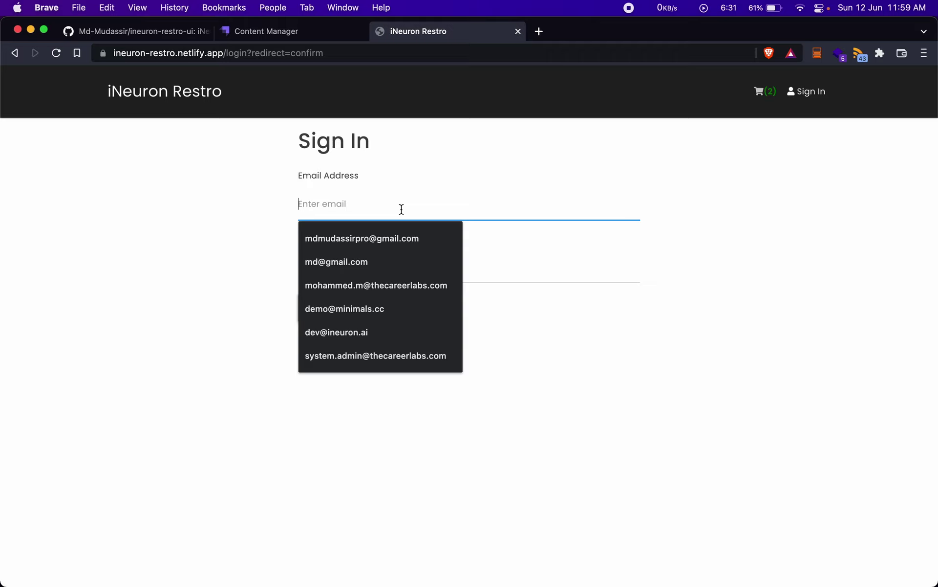
click(357, 335)
click(350, 264)
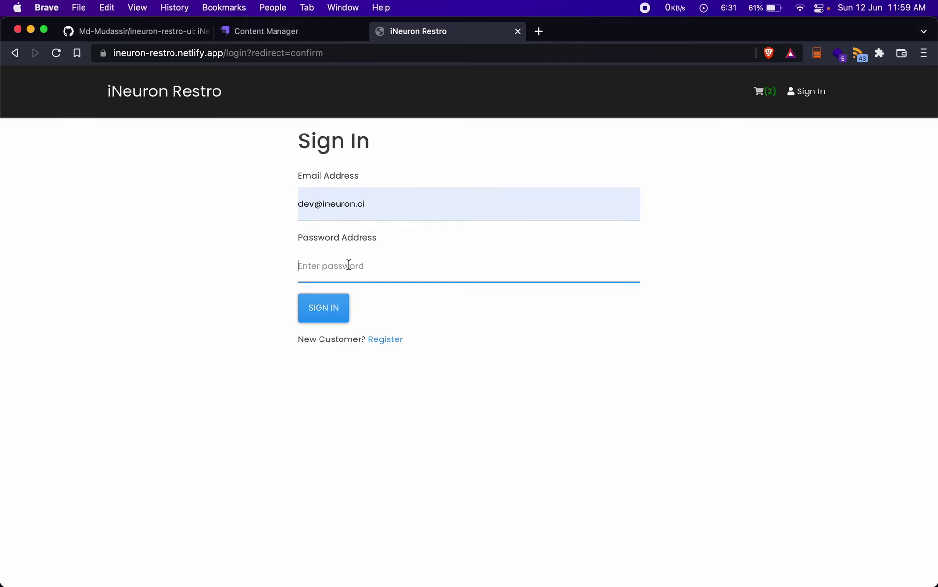
click(316, 206)
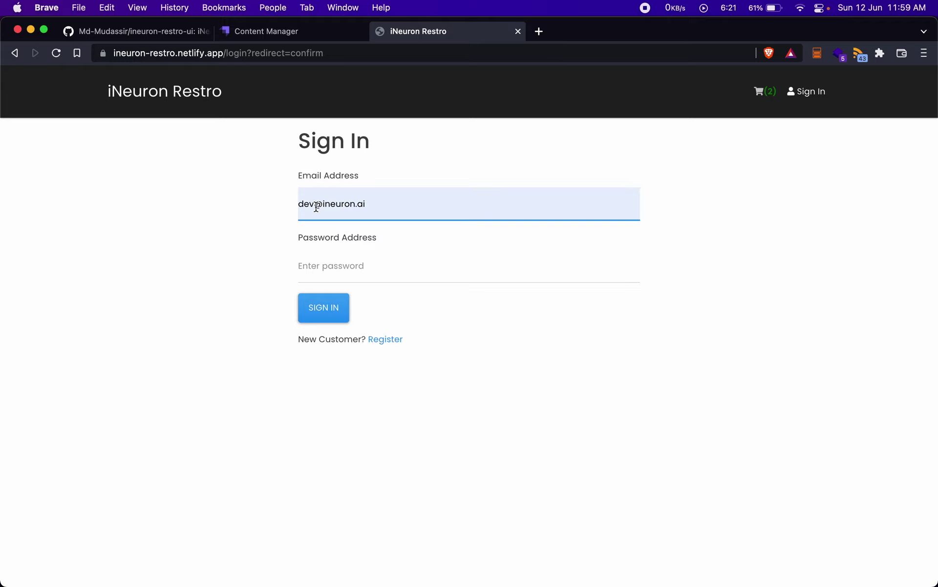
drag(317, 206, 396, 205)
key(super+c)
click(367, 269)
key(super+v)
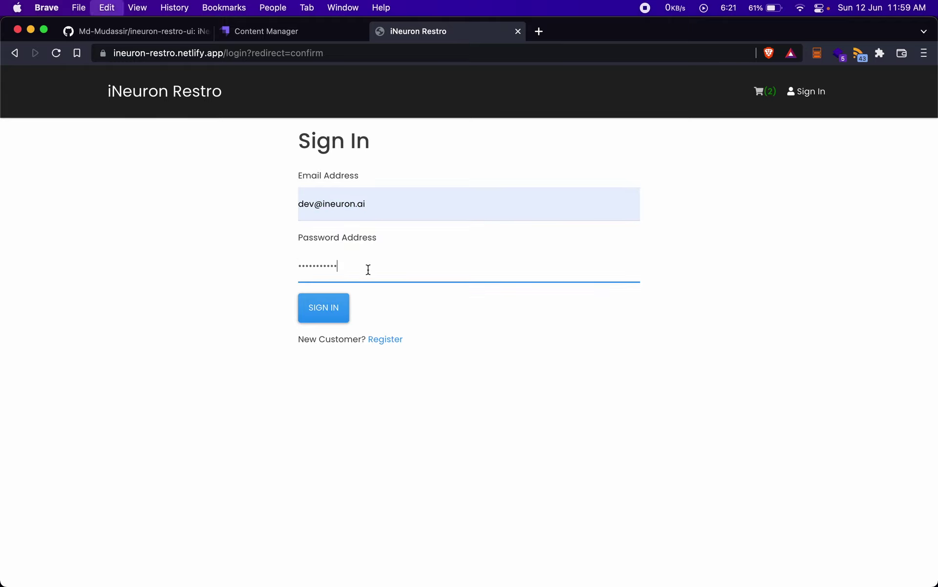
click(328, 307)
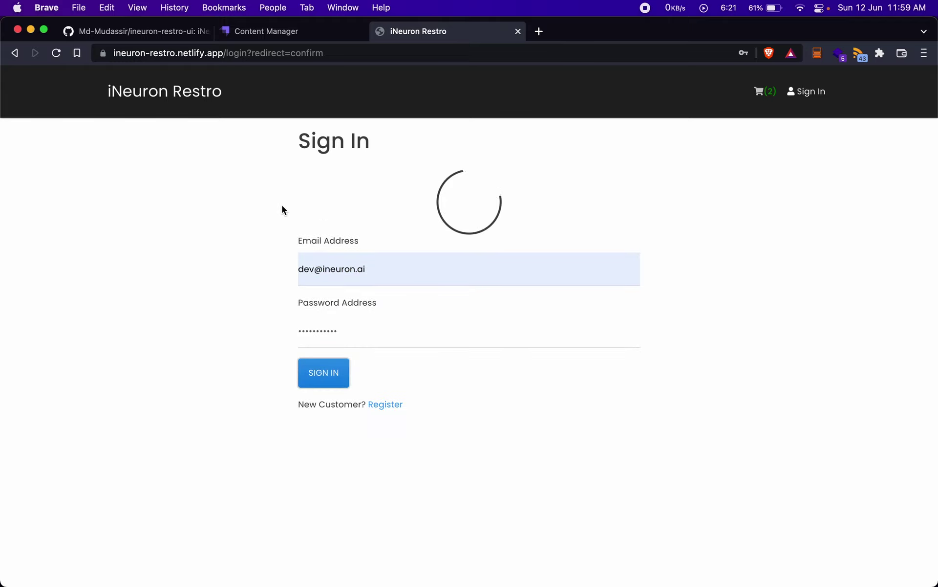
Step: Copy the test password from the GitHub README login credentials
click(153, 36)
scroll(228, 300, down, 3)
scroll(228, 301, down, 1)
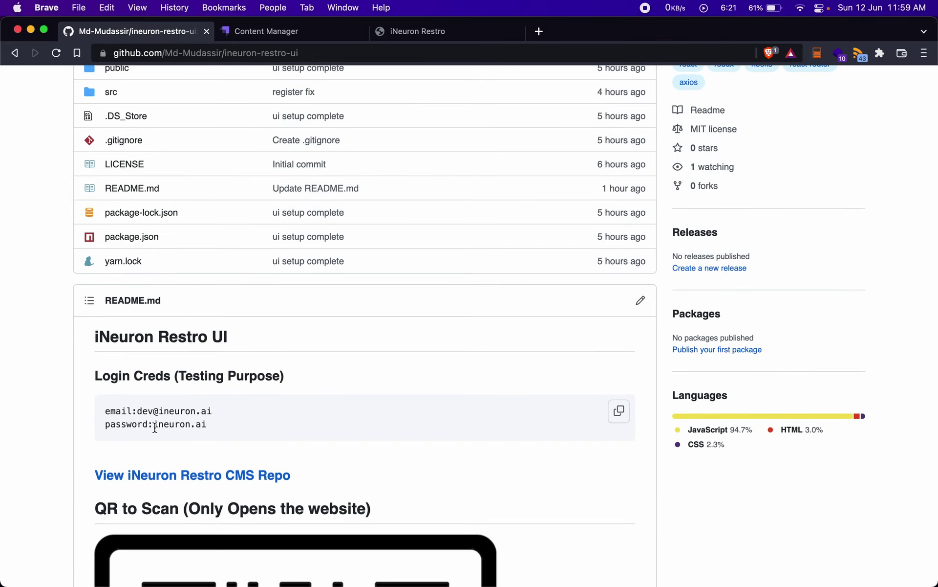
drag(154, 426, 257, 426)
key(super+c)
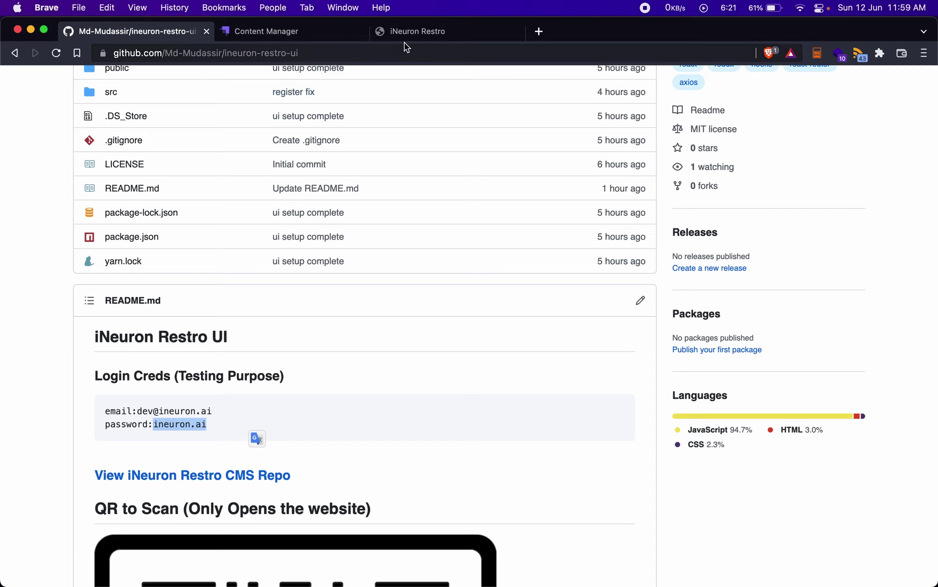
Step: Sign in with the copied test password so the order shows Order Confirmed
click(410, 30)
triple_click(330, 242)
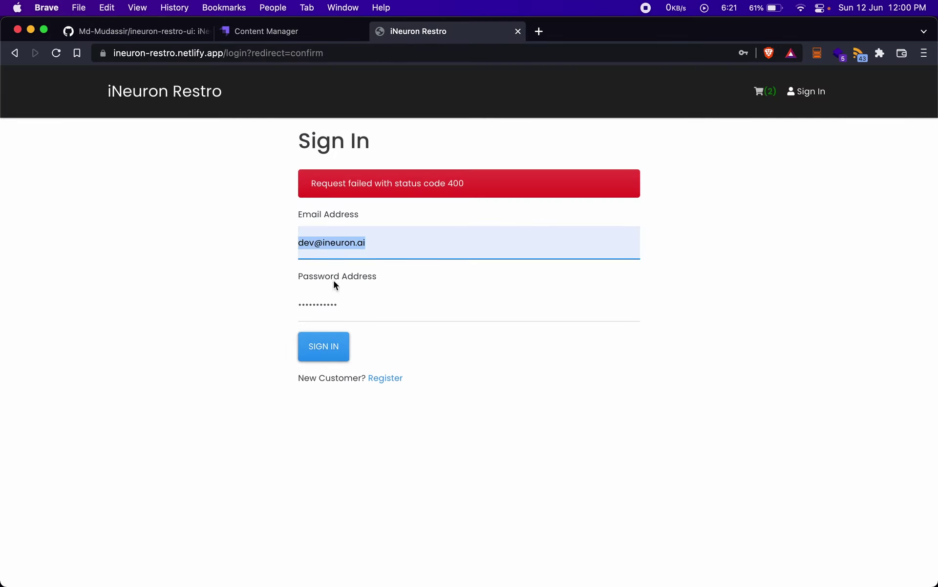
click(354, 300)
key(super+a)
key(super+v)
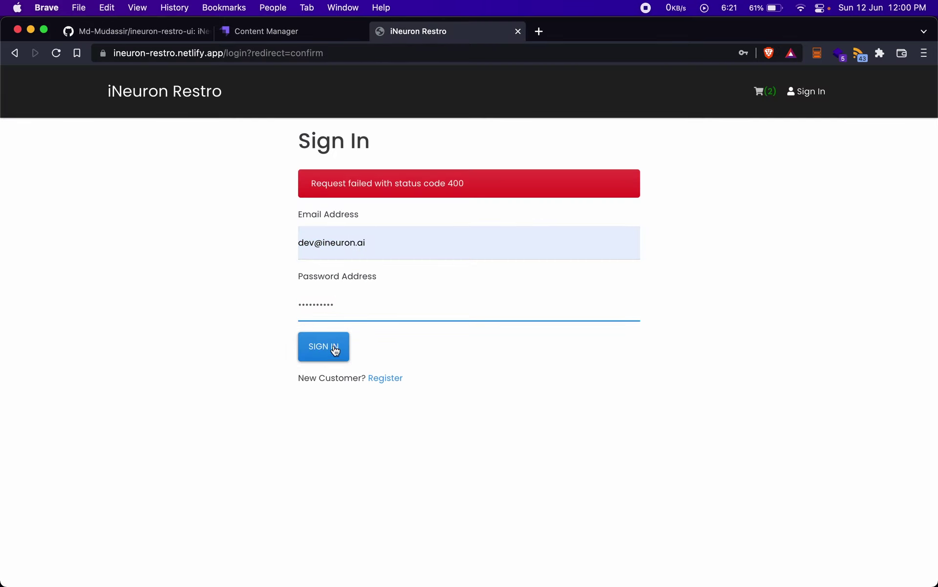
click(333, 350)
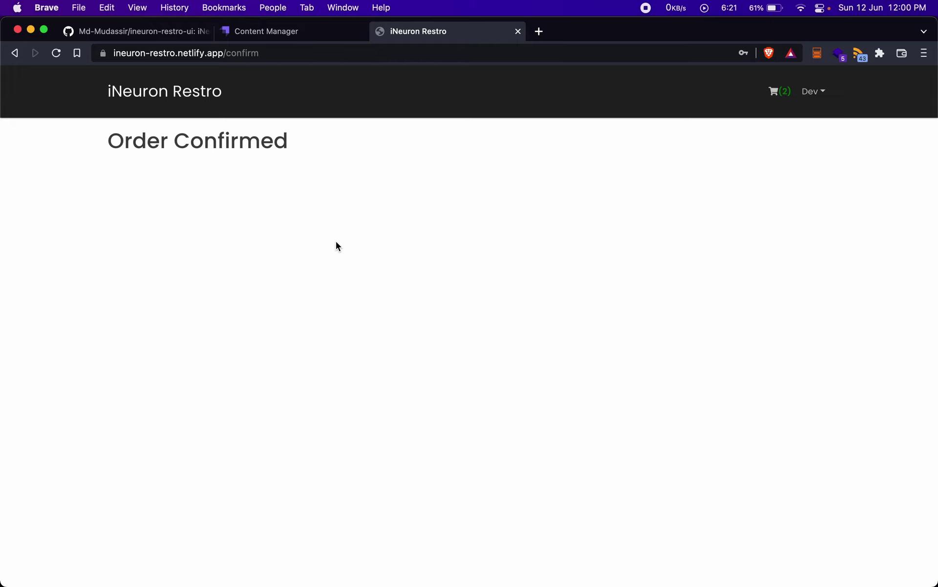
Step: Return to the home page and log out via the user dropdown
click(164, 100)
click(821, 96)
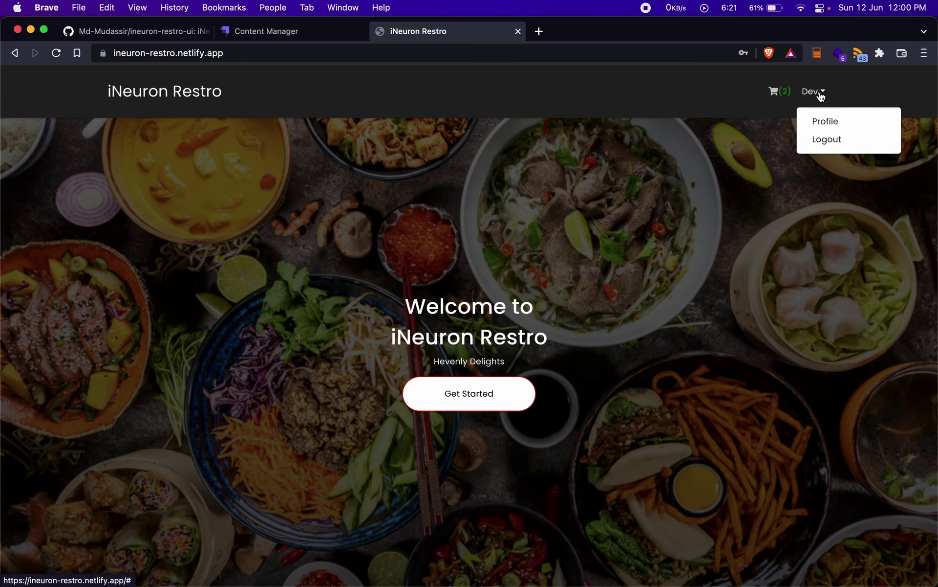
click(827, 139)
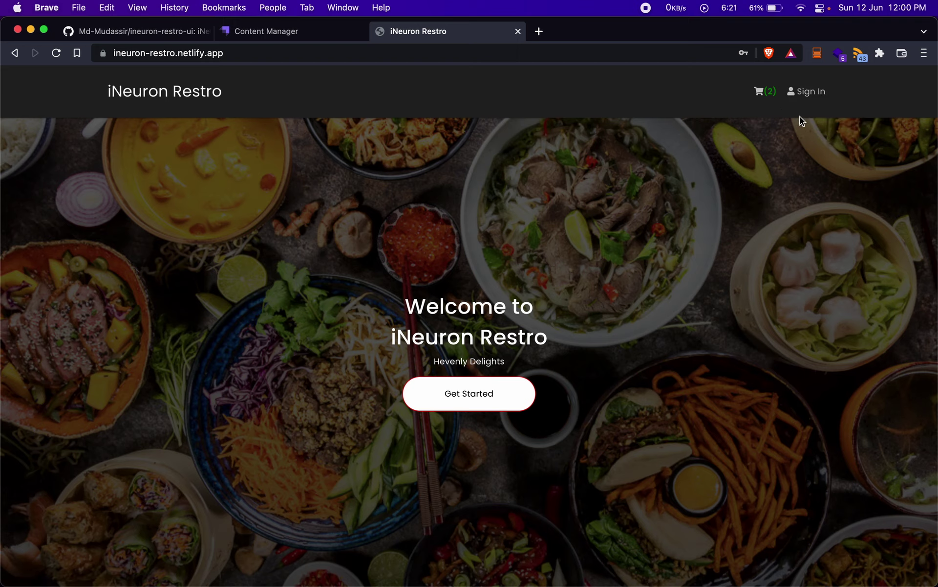
Step: Remove Veg Soup from the cart and reach the Register form from Sign In
click(761, 95)
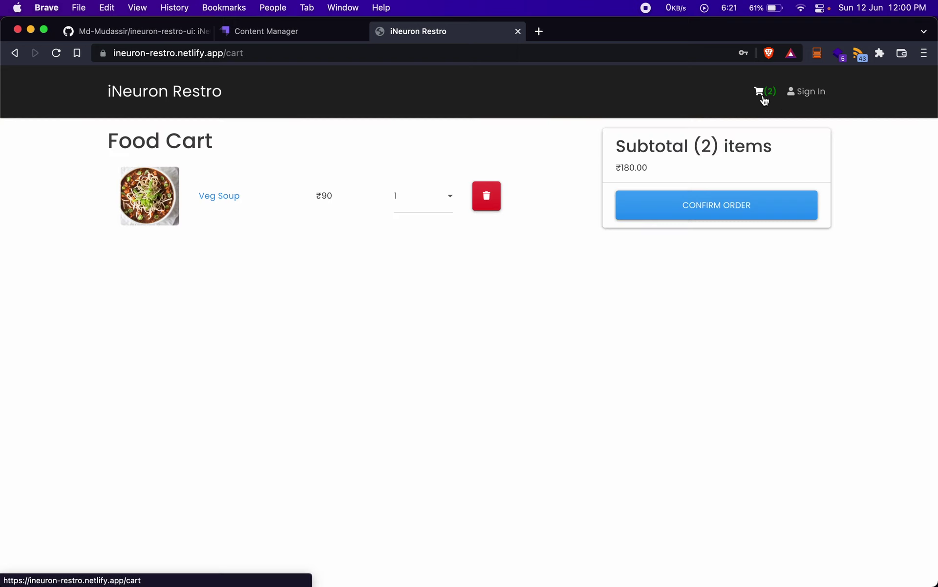
click(492, 206)
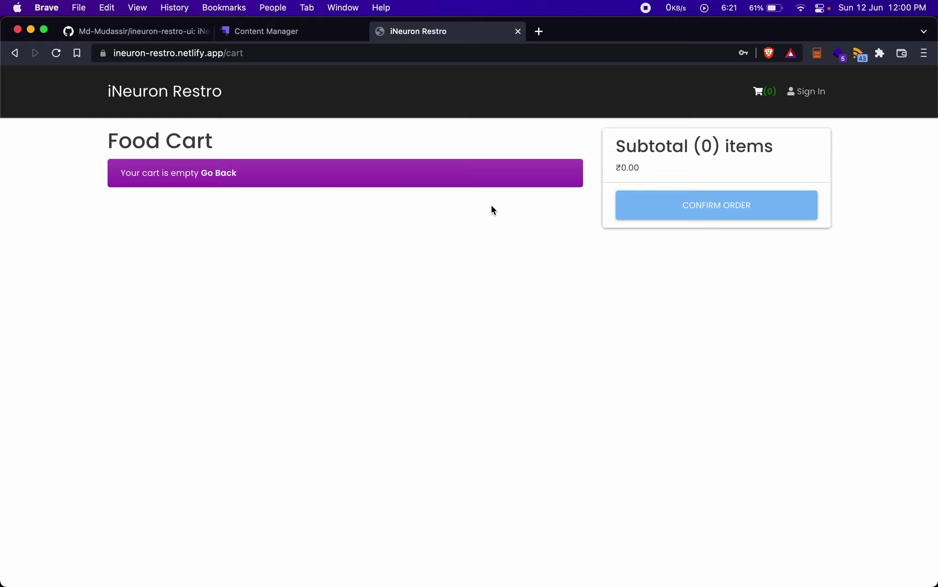
click(811, 104)
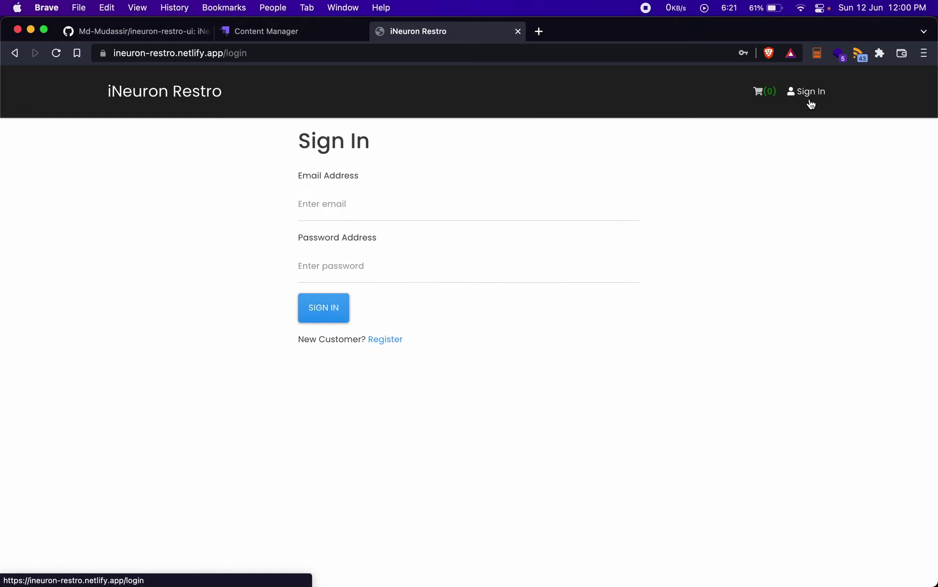
click(386, 340)
Step: Fill the Sign Up form with the test2 name, email, password and confirm password
click(350, 205)
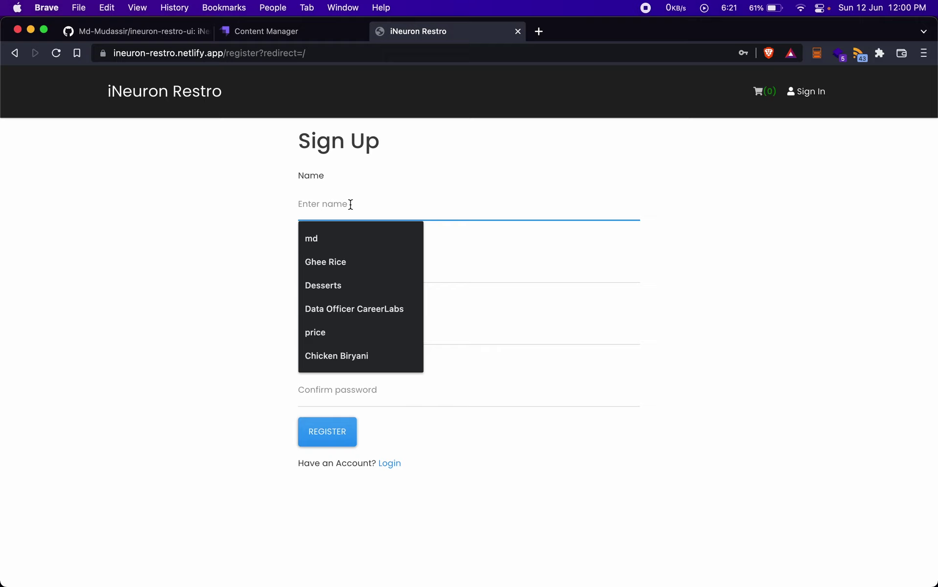
text(test2)
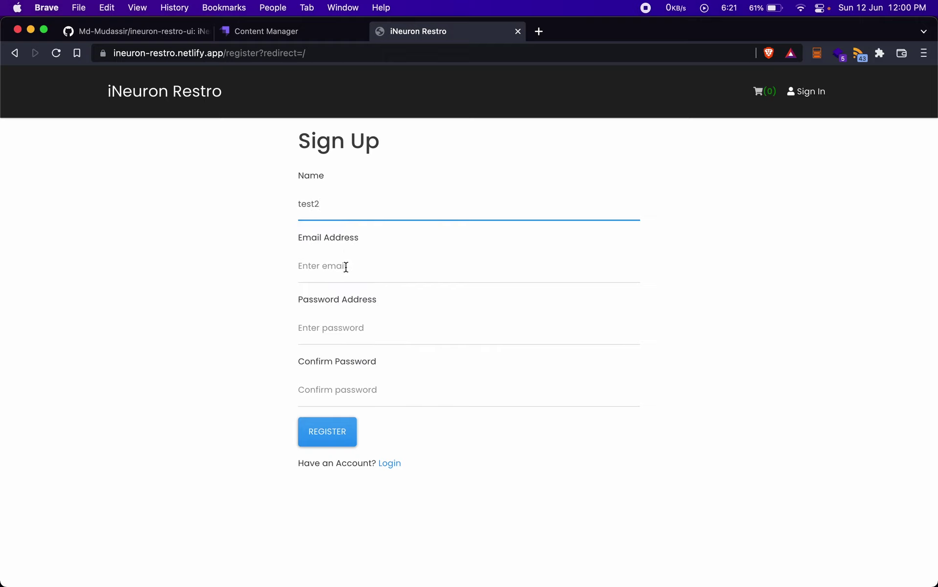
click(347, 268)
text(test@gmail.com)
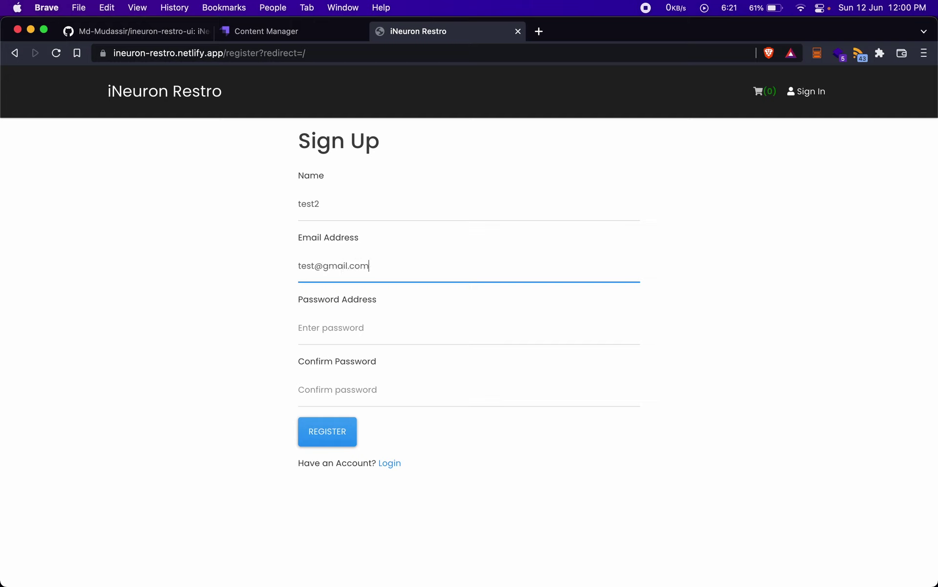
key(Tab)
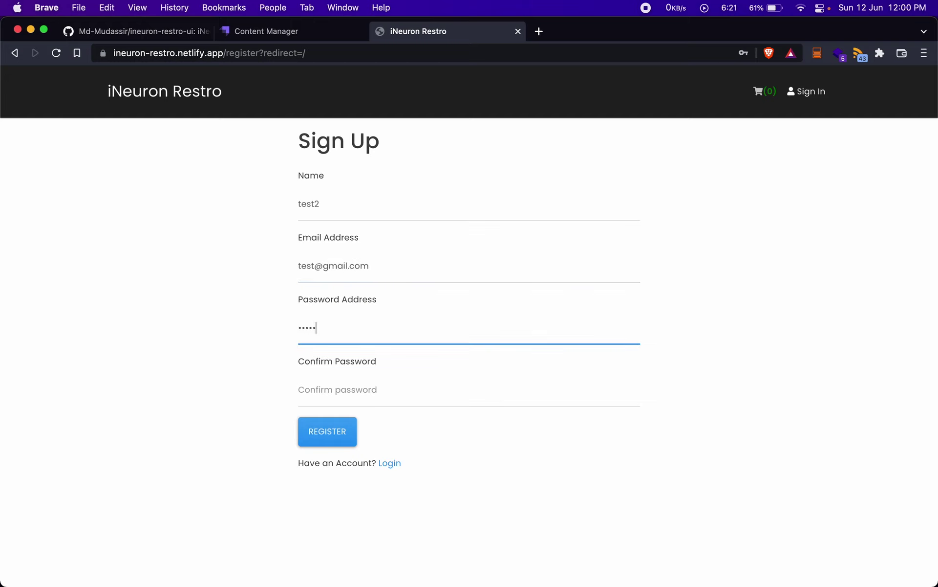
key(Tab)
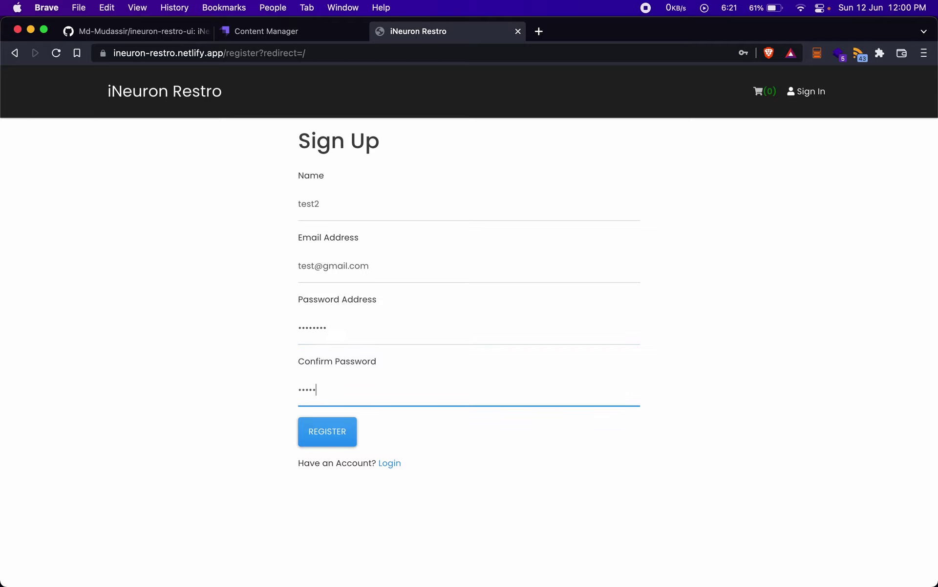
Step: Register the test2 account and view its Profile page showing name and email
click(335, 431)
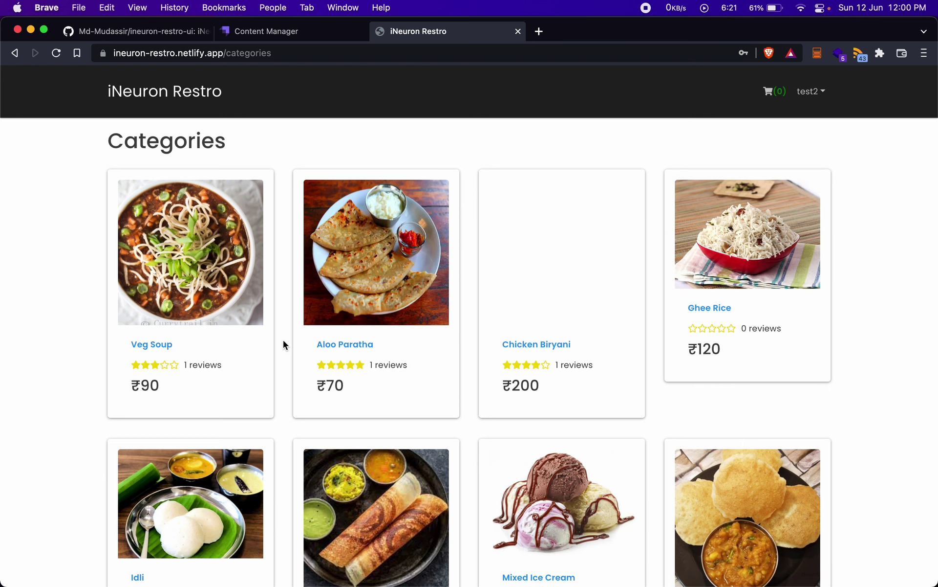
scroll(283, 340, down, 1)
scroll(283, 339, up, 1)
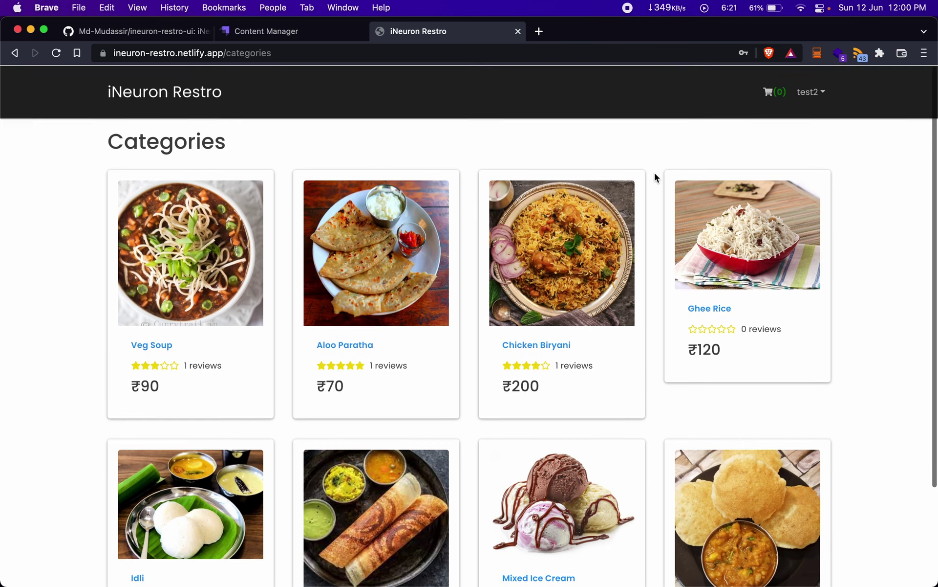
click(809, 93)
click(824, 121)
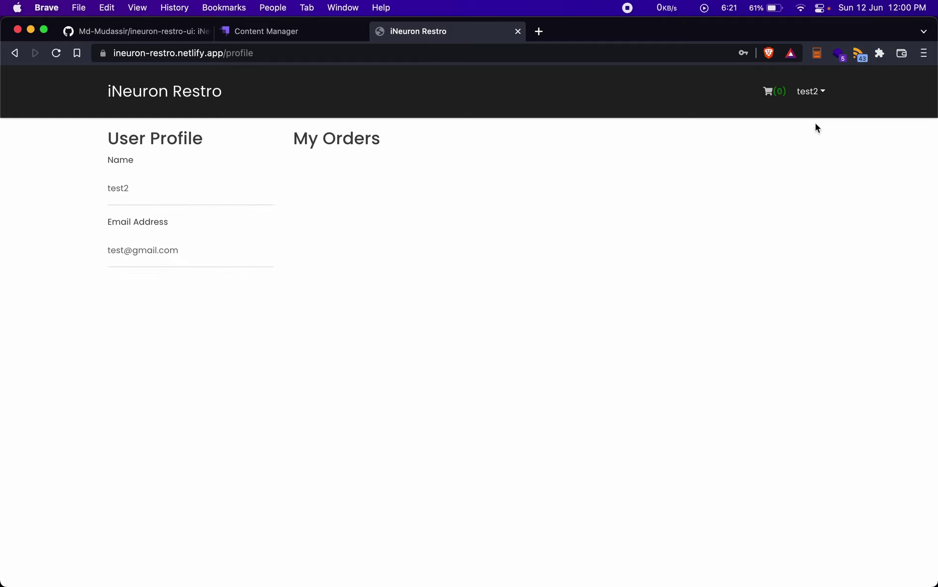
Step: Log out of the new account and return to the welcome home page
click(814, 93)
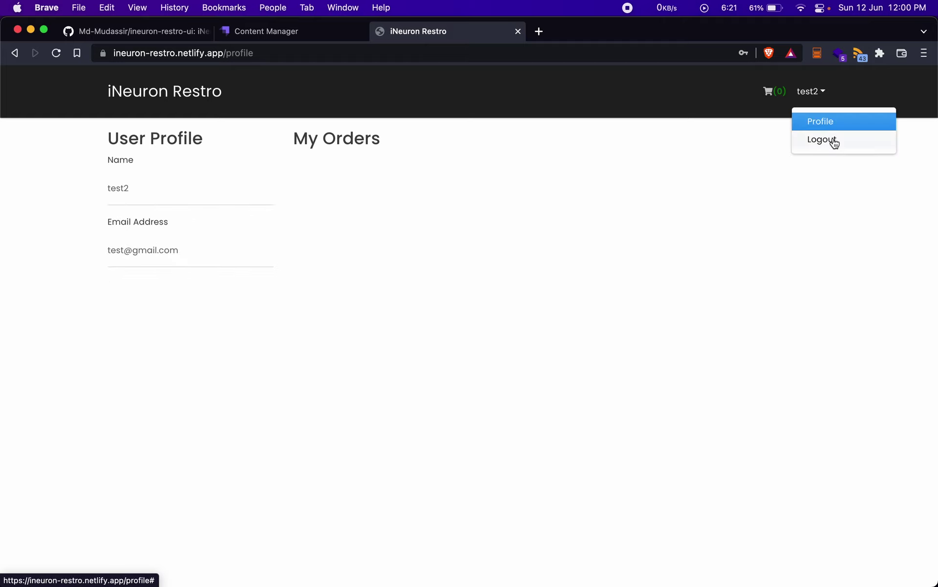
click(834, 142)
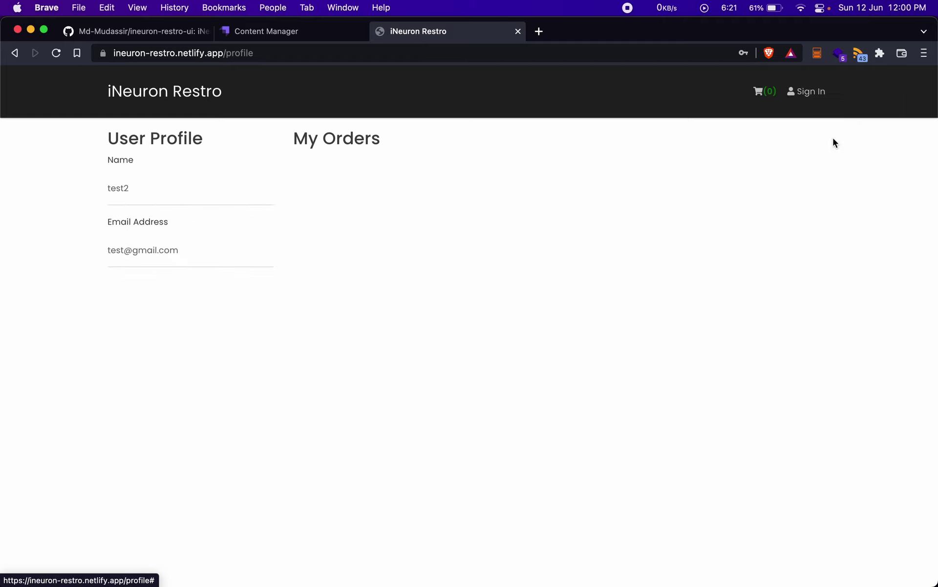
click(163, 102)
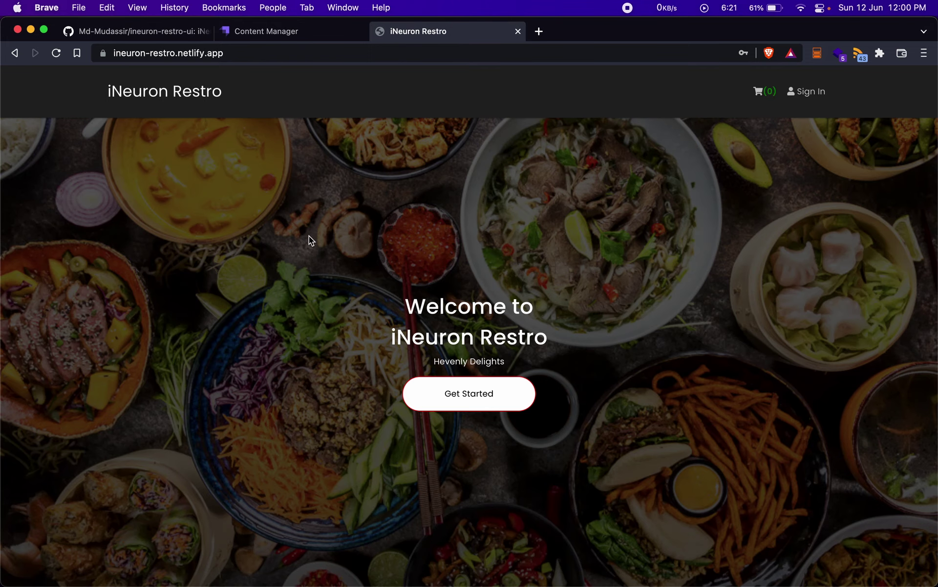